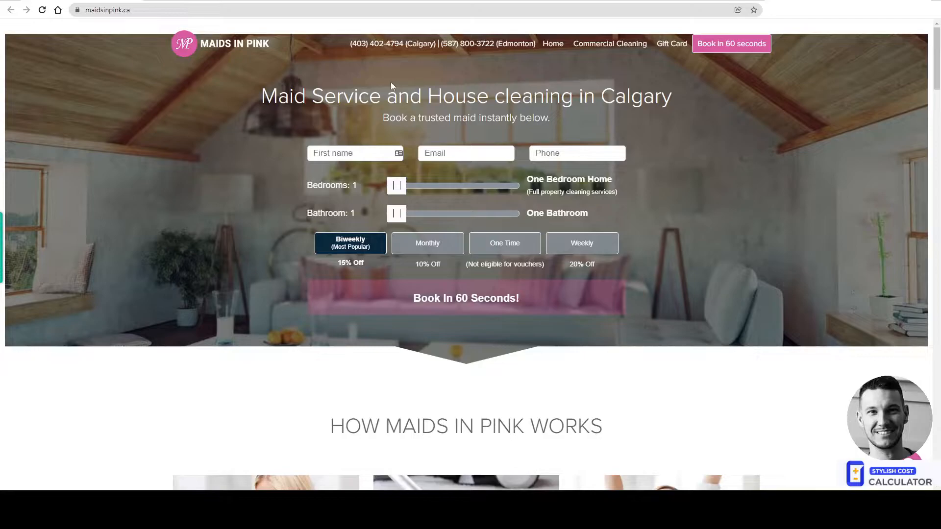
Try out the reference cleaning form by setting three bedrooms and switching among the Monthly, One Time, Weekly and Biweekly frequencies
left_click_drag(396, 186, 433, 191)
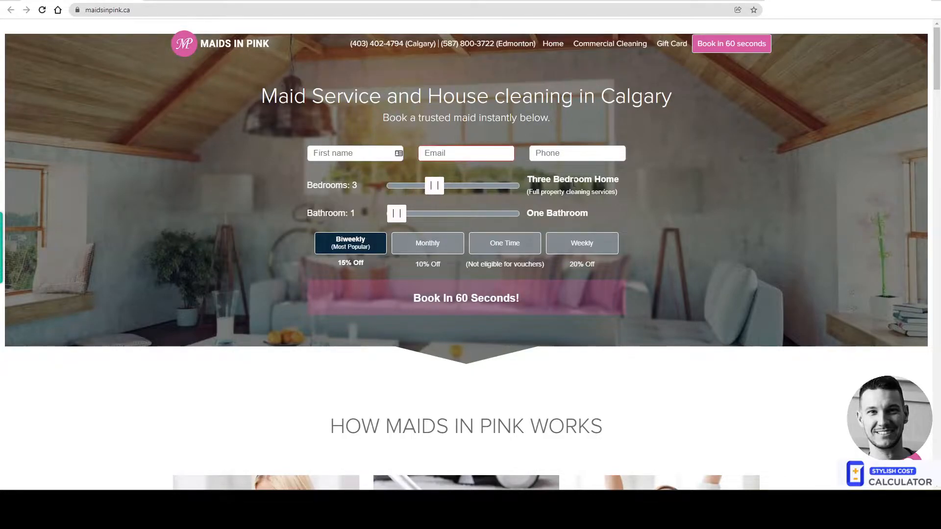
left_click(427, 245)
left_click(504, 245)
left_click(582, 249)
left_click(505, 245)
left_click(427, 245)
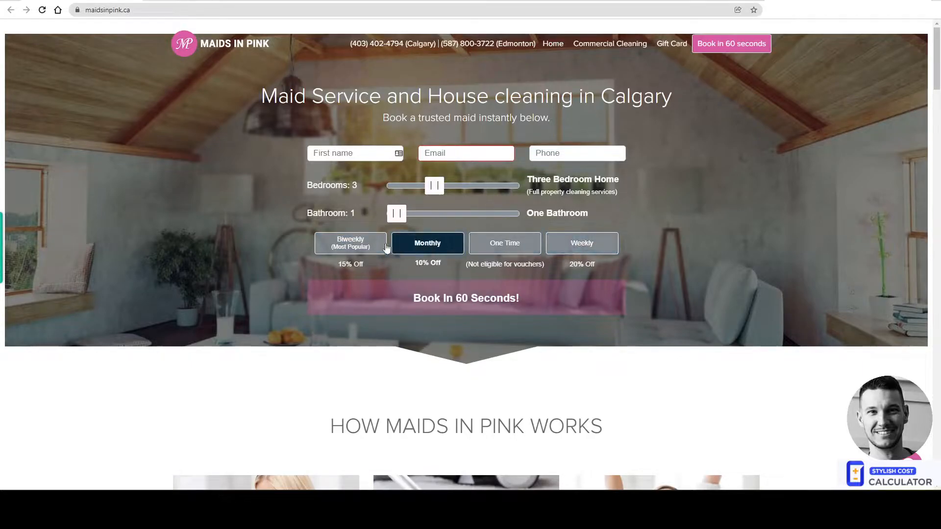
left_click(372, 247)
left_click(424, 248)
left_click(360, 250)
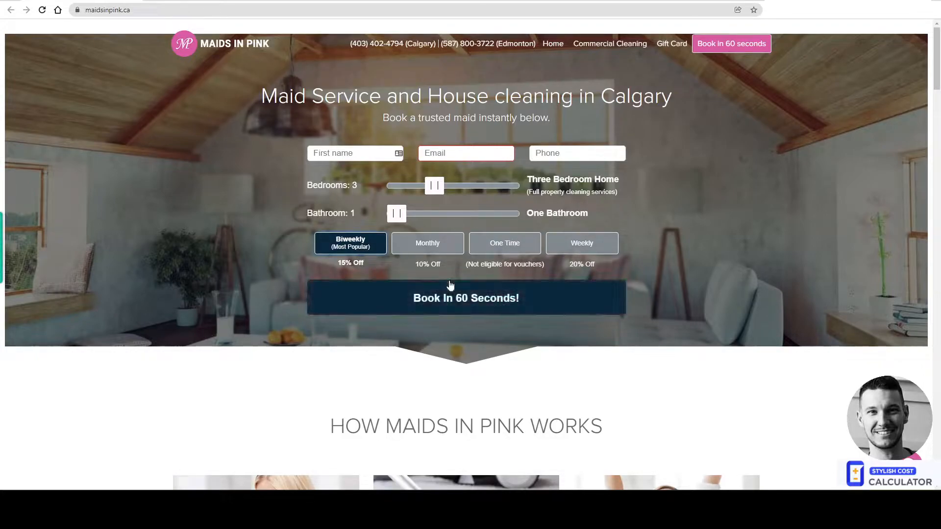
left_click(411, 247)
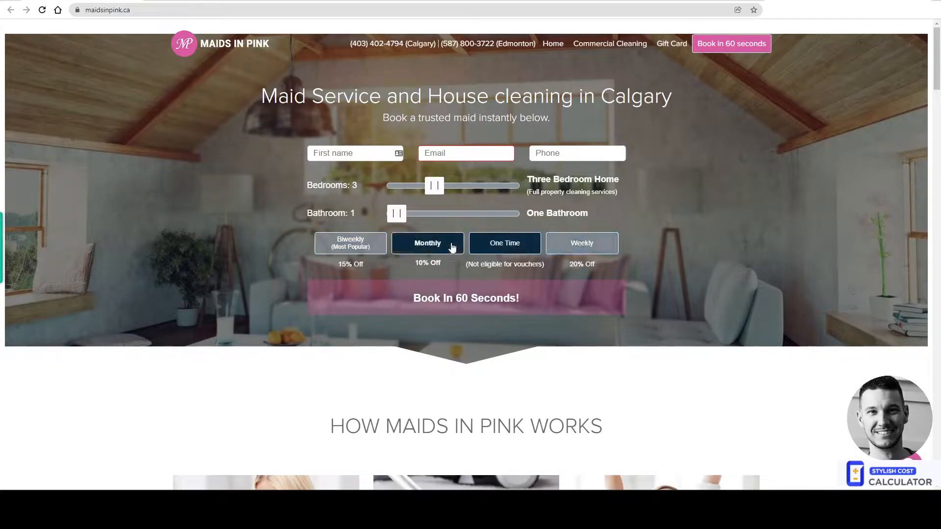
left_click(374, 251)
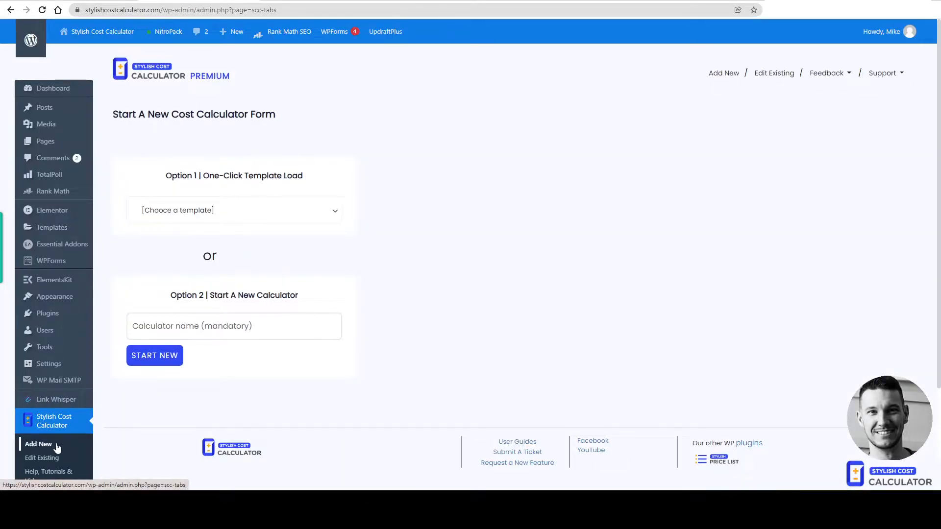
Create a new blank calculator named "Cleaning Company with Discounts"
left_click(189, 324)
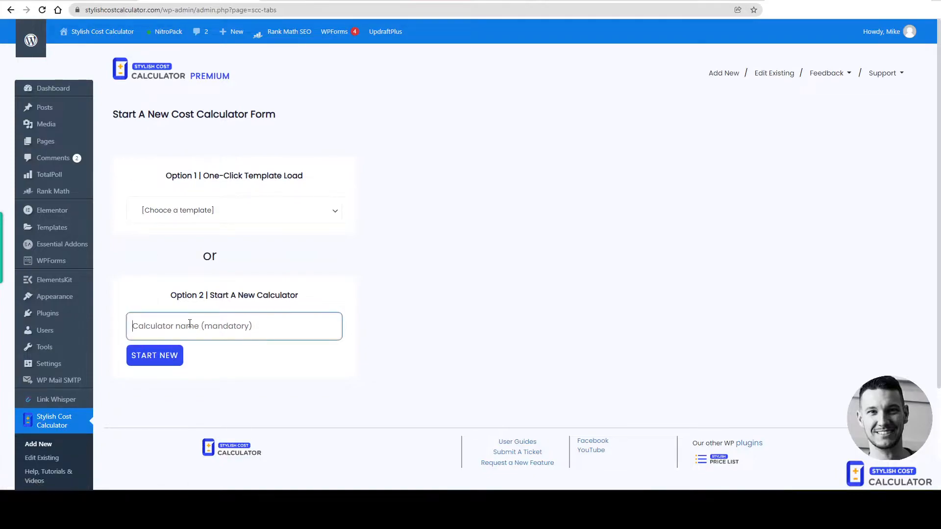
type("Cleaning")
type(" Cleani")
key("BackSpace")
key("BackSpace")
type("ompany with")
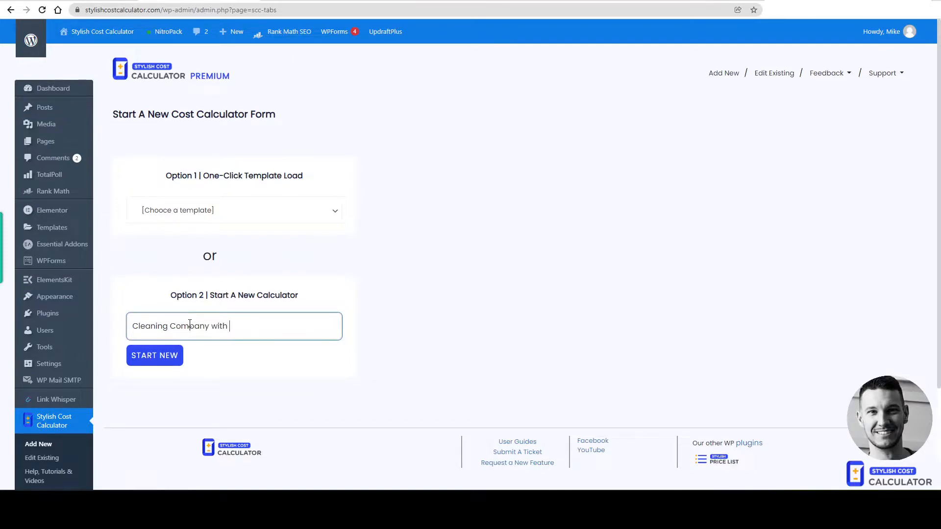
type(" Discounts")
left_click(156, 361)
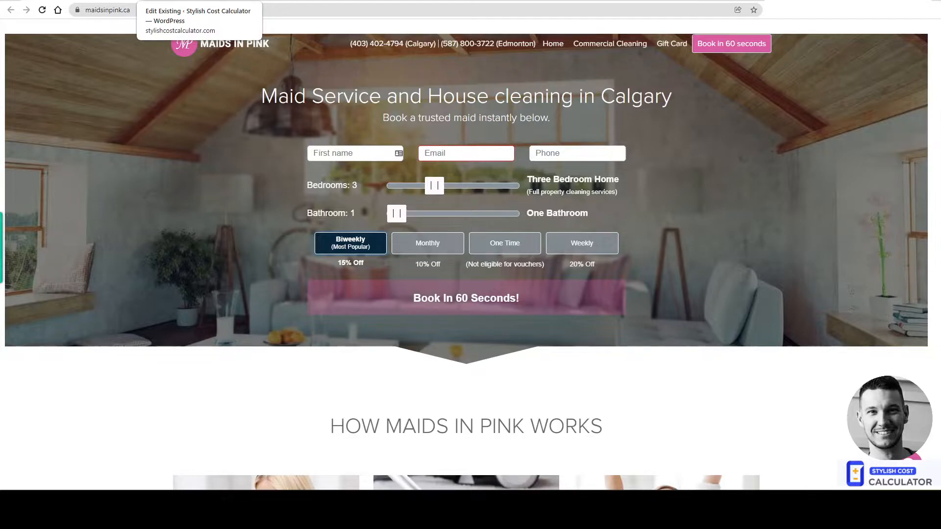
Return to the Stylish Cost Calculator editor, add a Quantity Box element to the subsection and delete the default Dropdown Menu element
left_click(179, 1)
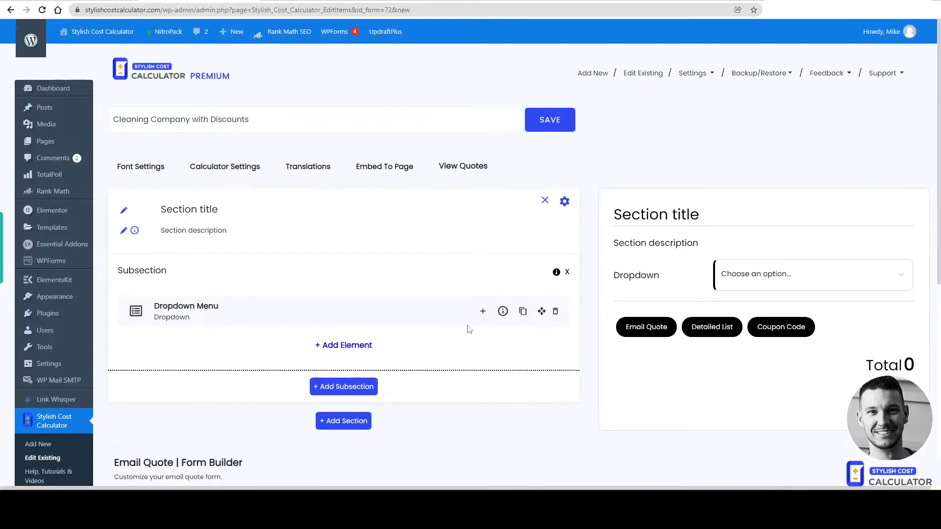
left_click(347, 346)
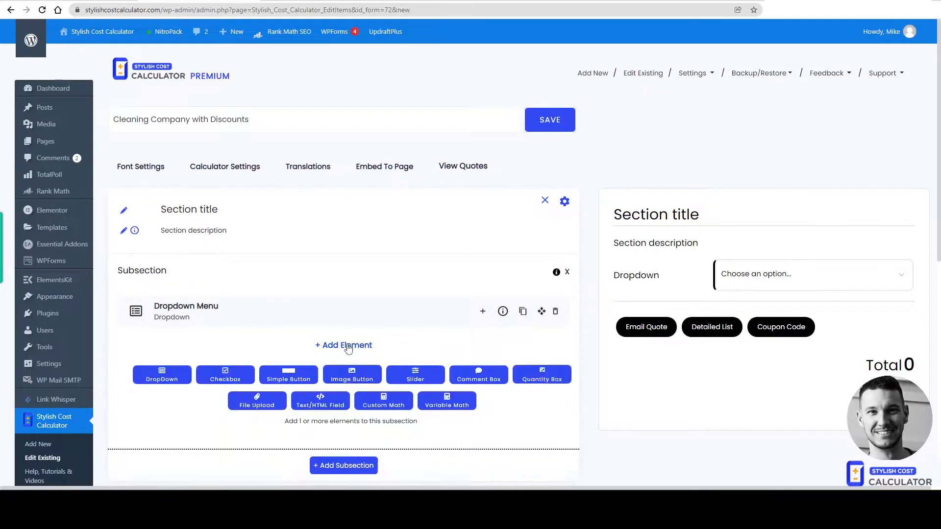
scroll(347, 380, "down", 1)
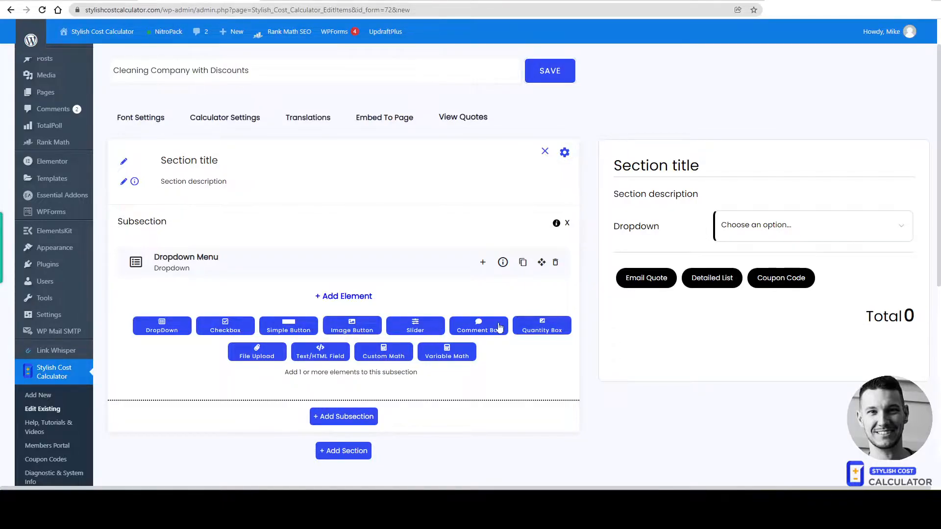
left_click(532, 327)
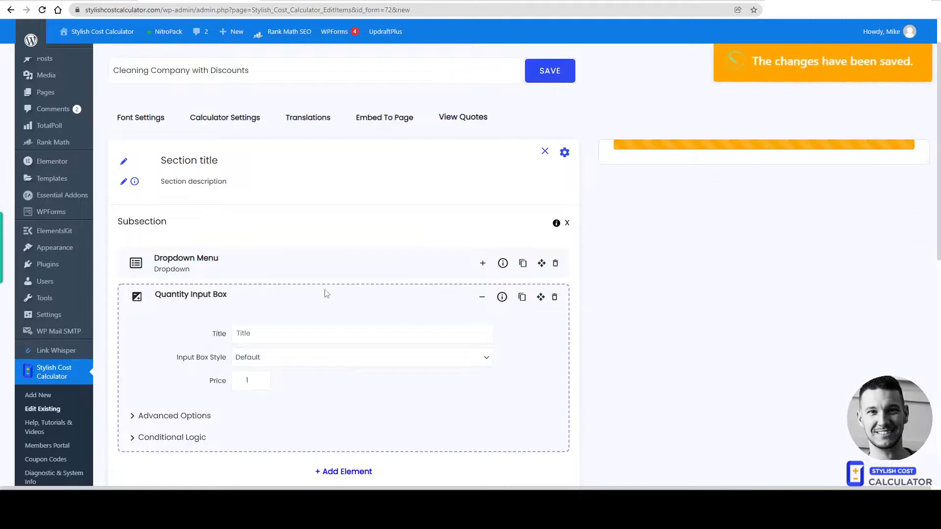
left_click(555, 265)
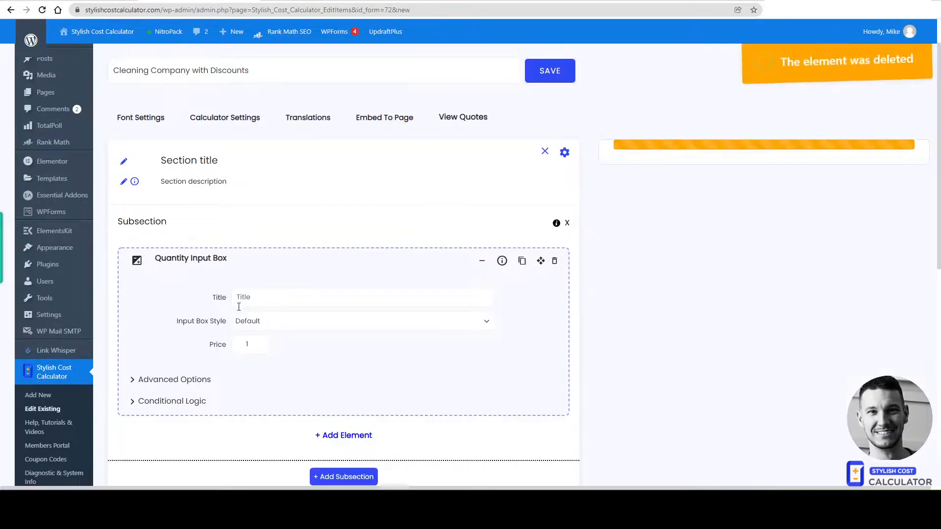
Title the quantity input box "How many bedrooms?" and set its price to 100
left_click(277, 299)
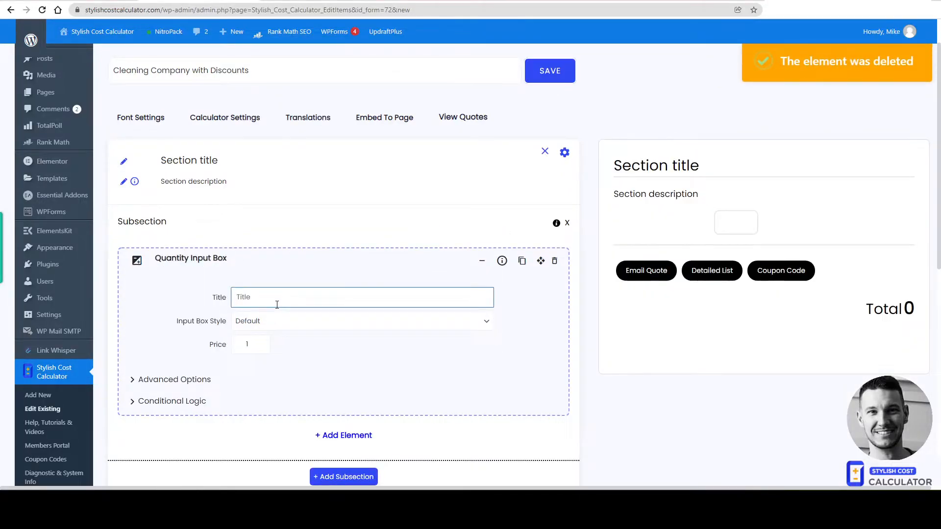
type("Be")
key("BackSpace")
key("BackSpace")
type("How many beeds")
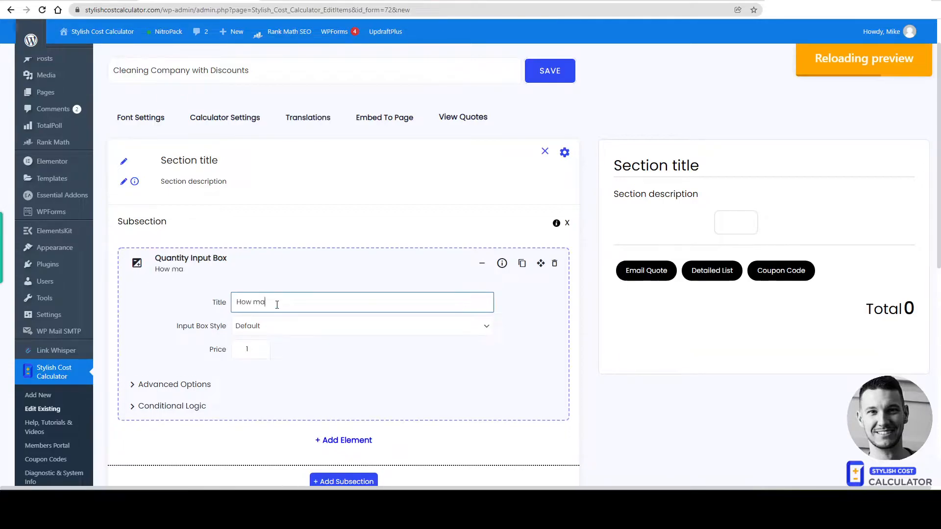
key("BackSpace")
key("BackSpace")
key("BackSpace")
type("drooms?")
left_click(253, 349)
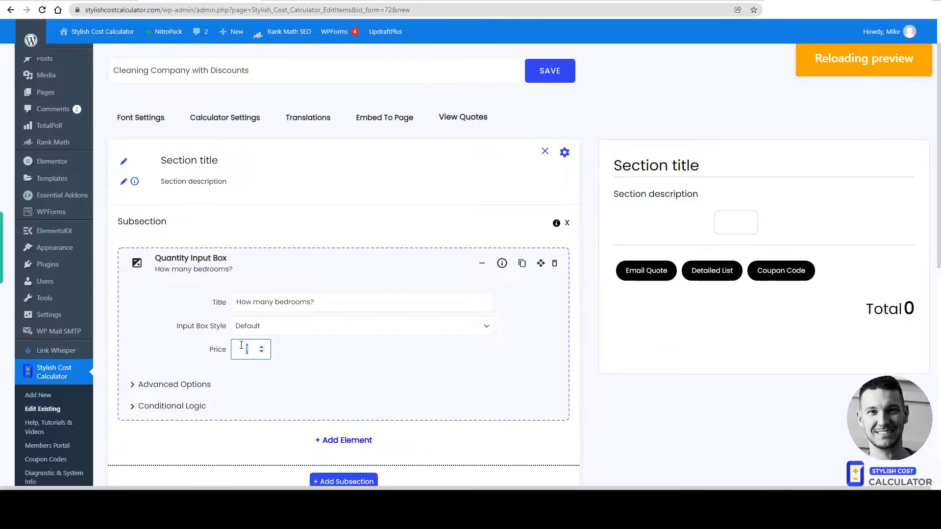
type("100")
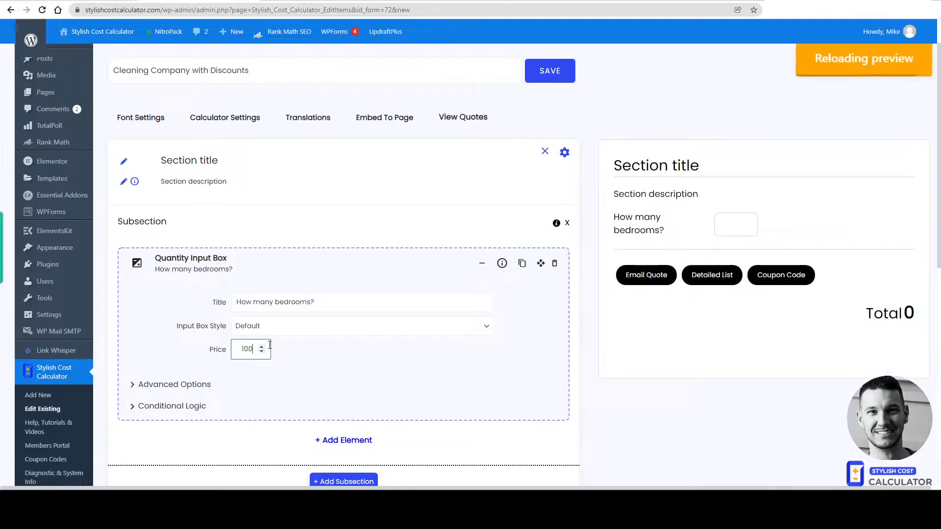
Duplicate the bedrooms quantity box, retitle the copy "How many bathrooms?" and set its price to 50
scroll(278, 271, "down", 1)
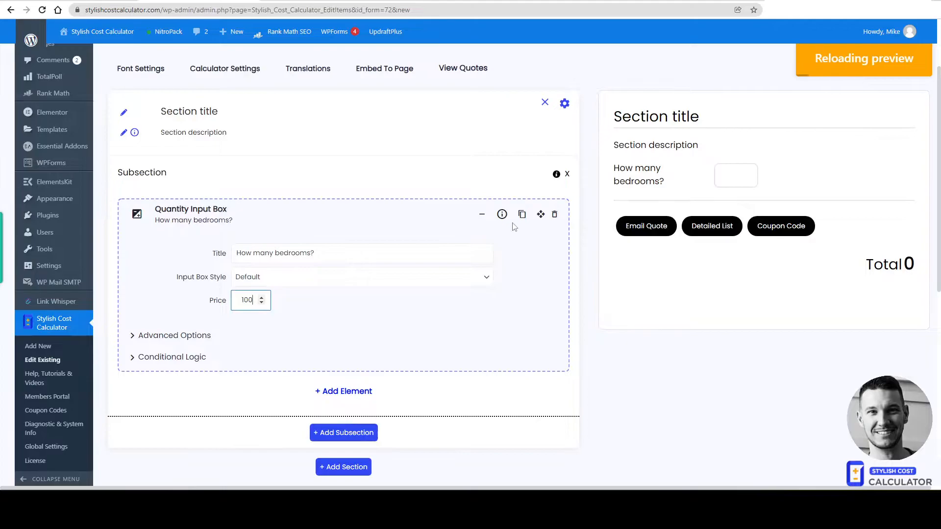
left_click(522, 215)
scroll(314, 338, "down", 3)
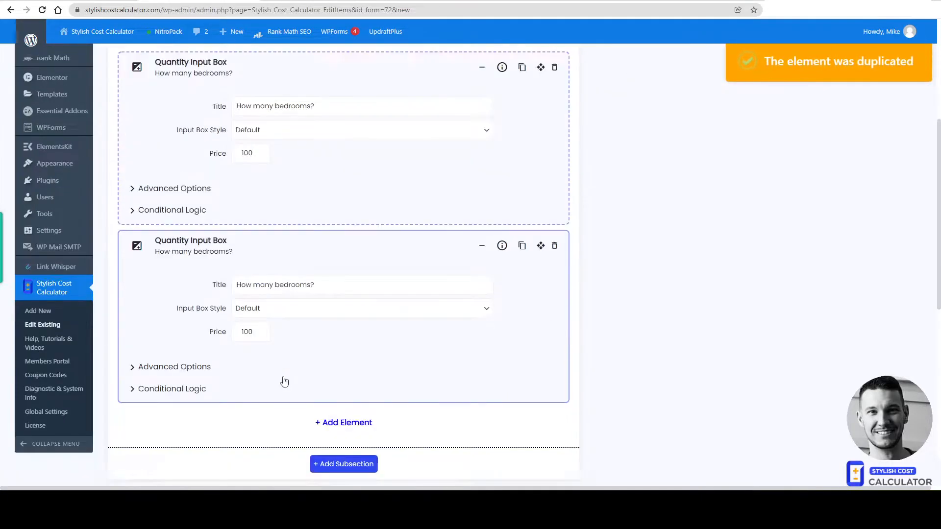
left_click_drag(274, 281, 329, 282)
type("bath")
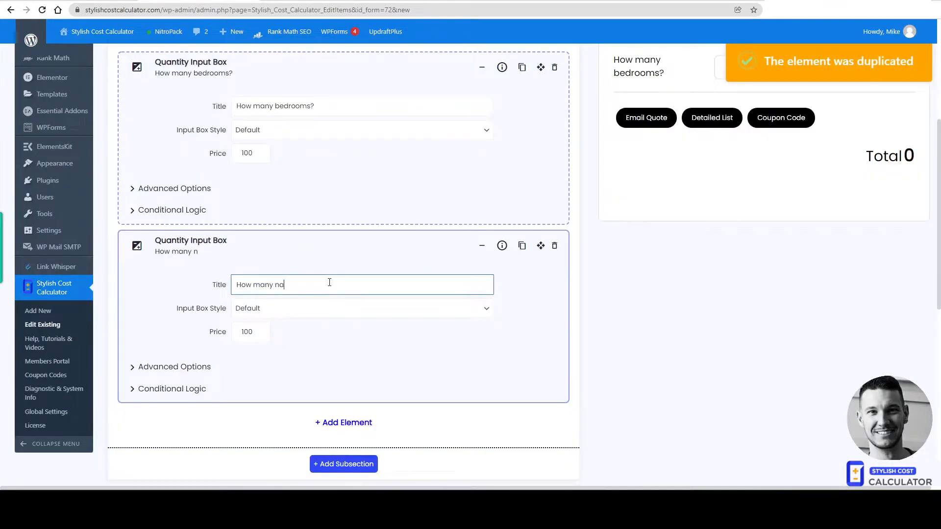
type("rooms?")
double_click(247, 331)
type("50")
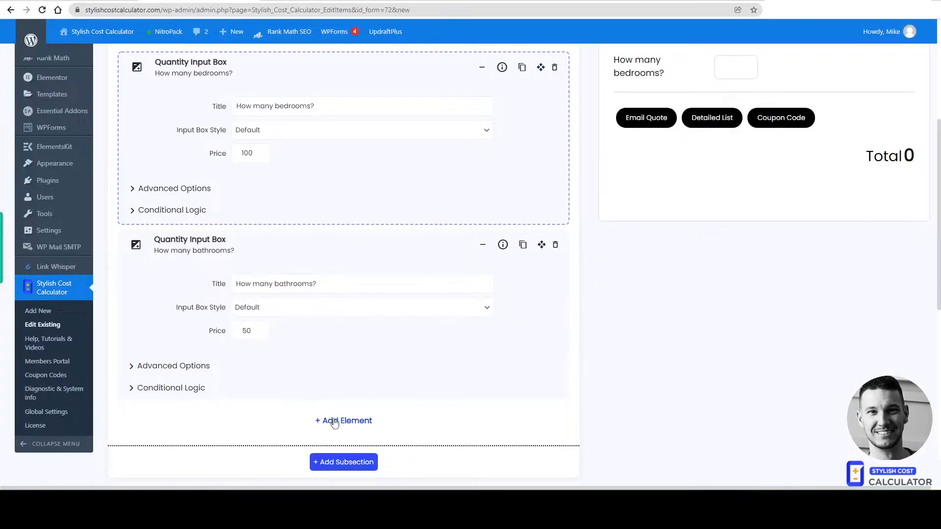
Add a Simple Button element below the bathrooms quantity box
left_click(328, 420)
scroll(362, 302, "down", 1)
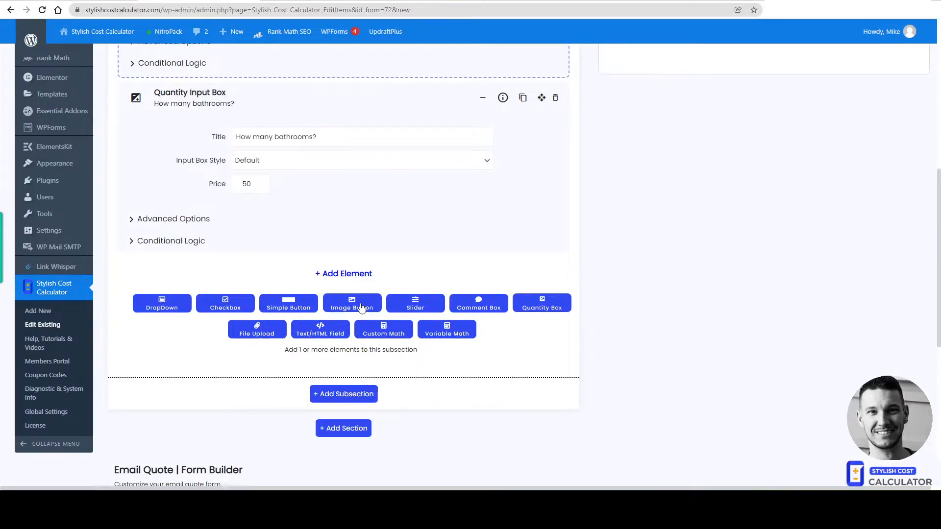
left_click(289, 307)
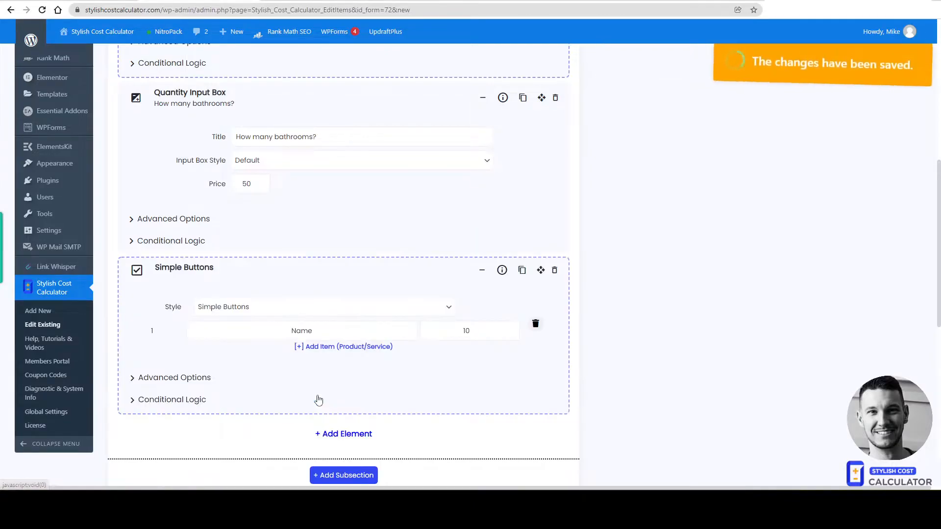
left_click(259, 308)
left_click(268, 277)
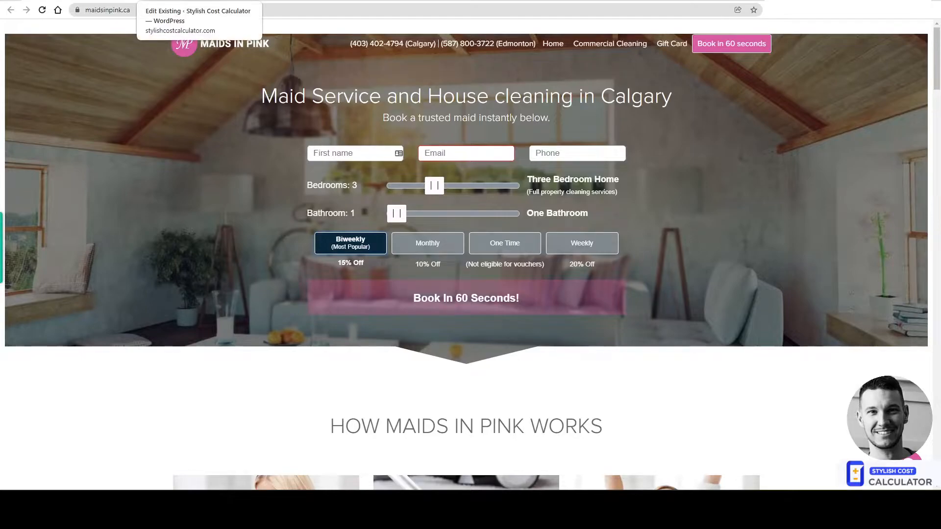
Return to the Stylish Cost Calculator editor, add a Text/HTML Field element and move it above the Simple Buttons element
left_click(172, 1)
left_click(364, 433)
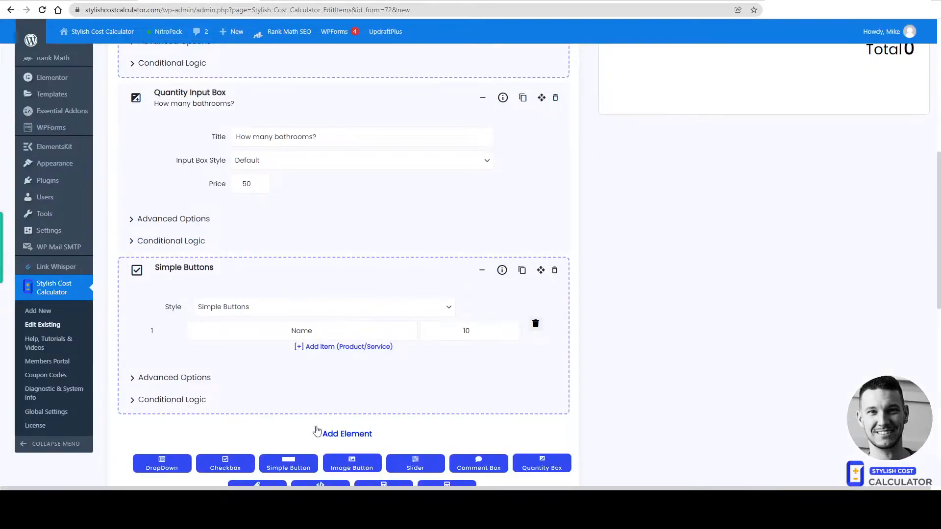
scroll(338, 372, "down", 2)
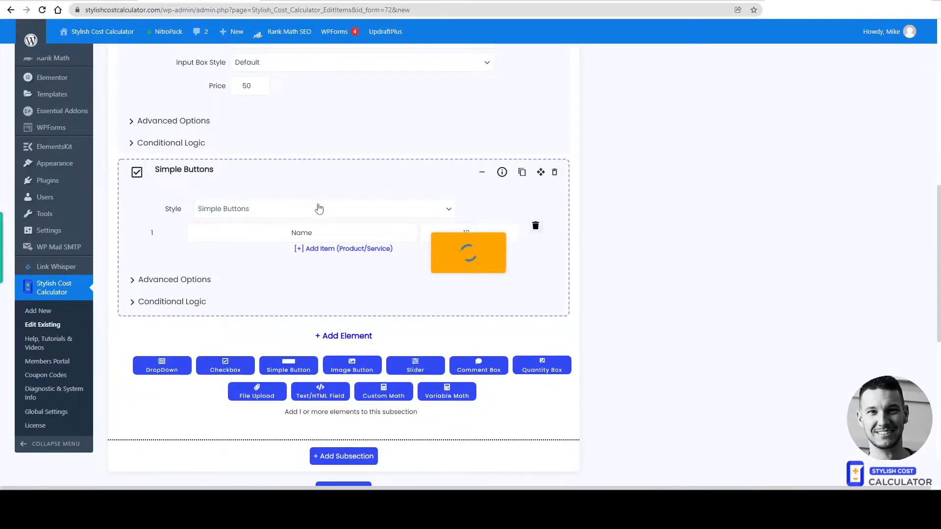
left_click_drag(542, 335, 539, 189)
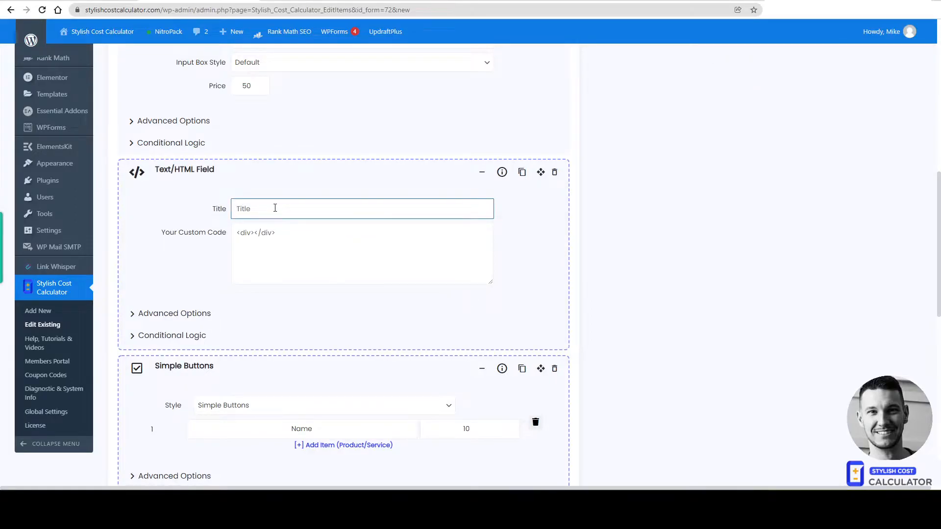
Title the Text/HTML field "Cleaning frequently"
type("Cleanign fre")
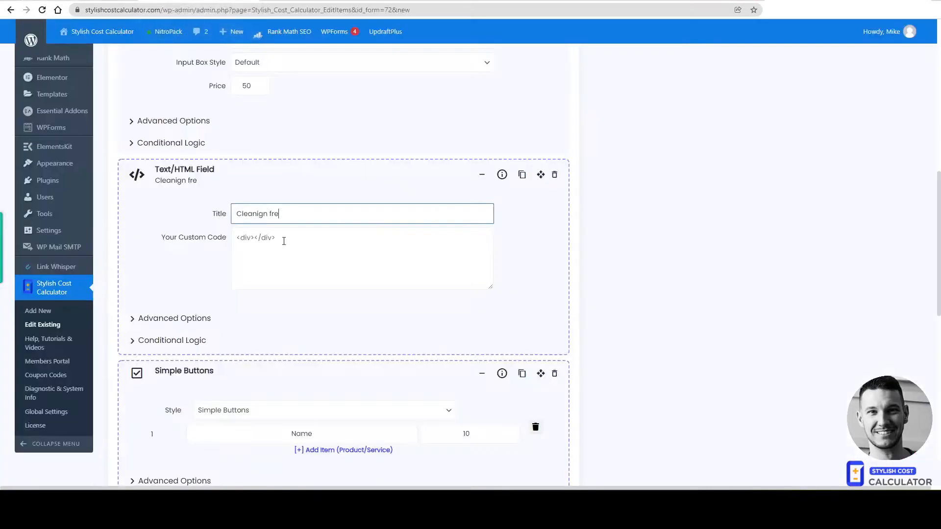
type("quenctly")
key("BackSpace")
key("BackSpace")
key("BackSpace")
type("tly")
key("BackSpace")
key("BackSpace")
type("ng")
Enter custom code for the Text/HTML field as a div containing "Choose your cleaning frequency", reusing the title text
left_click_drag(300, 213, 235, 239)
key("ctrl+c")
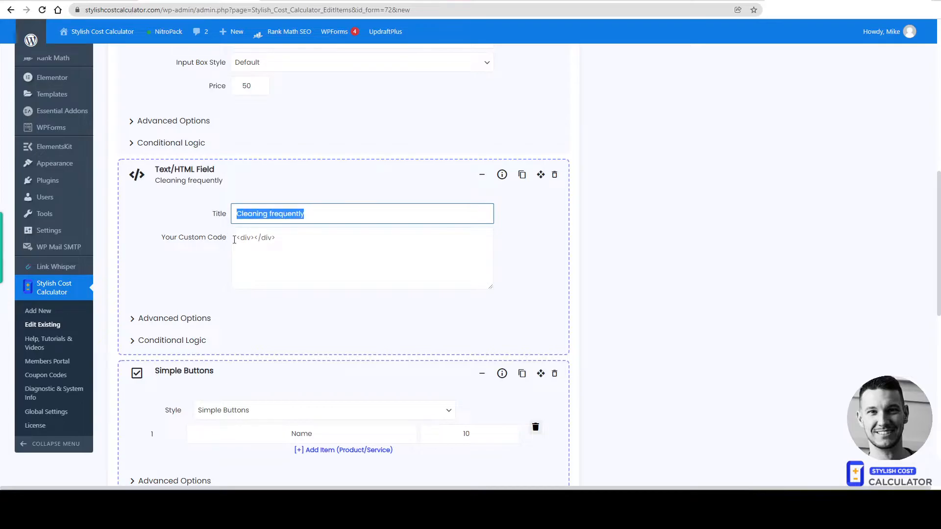
left_click(262, 238)
type("<div")
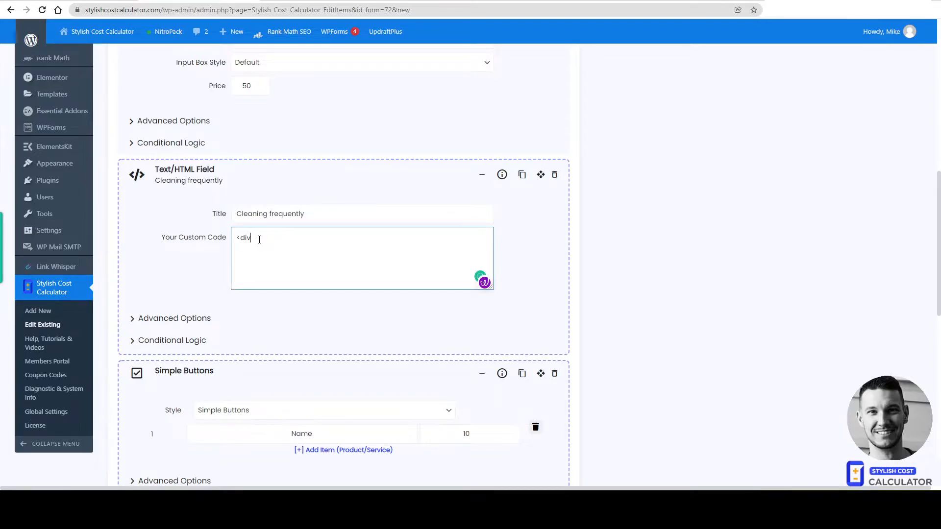
type(">")
key("ctrl+v")
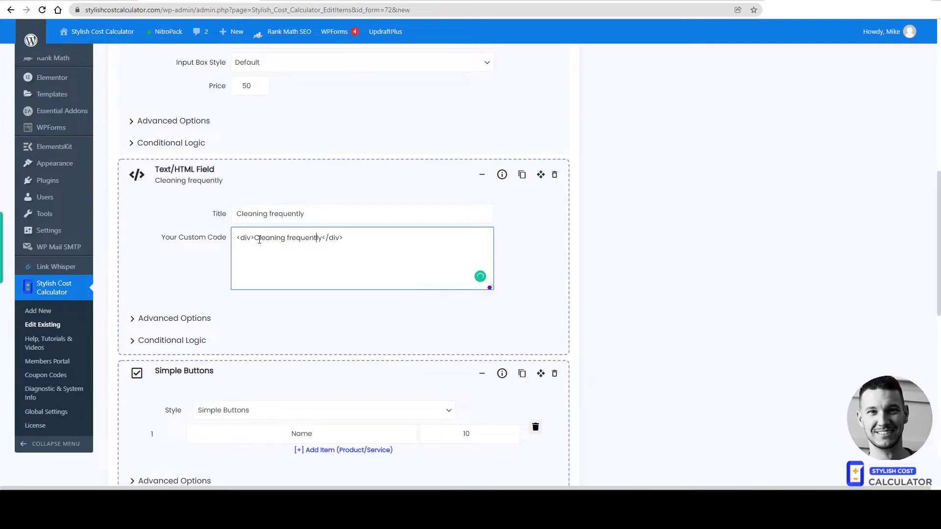
type("Choose your cleaning")
key("ctrl+Delete")
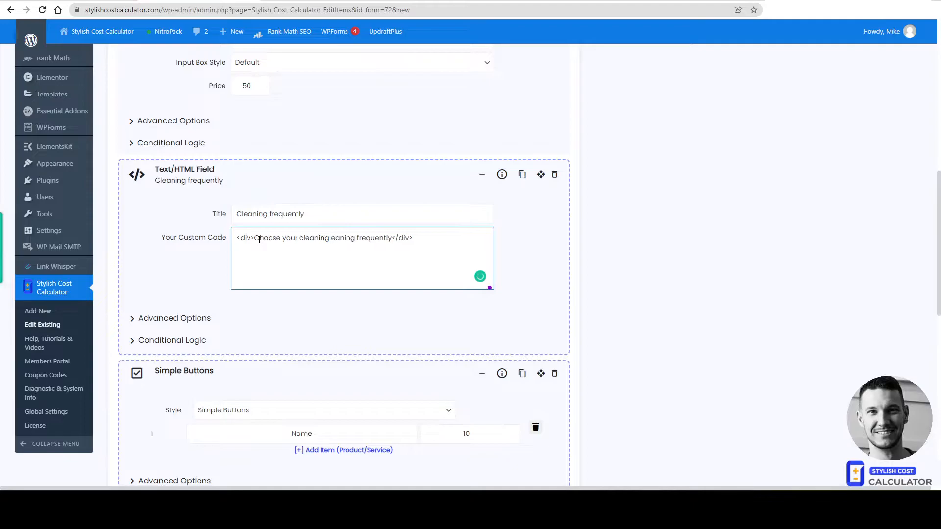
left_click(365, 238)
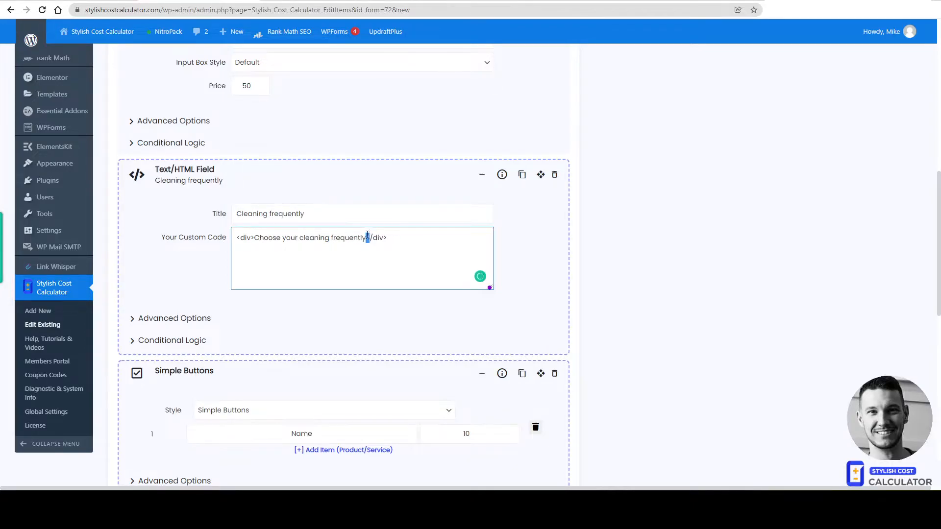
key("BackSpace")
key("BackSpace")
key("BackSpace")
type("cy")
Replace the div tags around the custom code text with h3 heading tags
key("Home")
key("Right")
key("Delete")
key("Delete")
key("Delete")
type("h3")
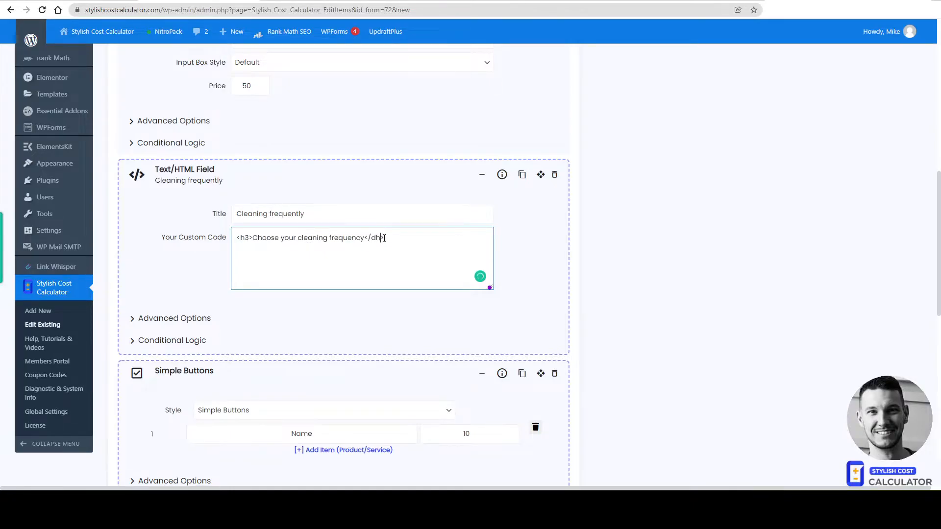
type("h2")
scroll(412, 229, "down", 4)
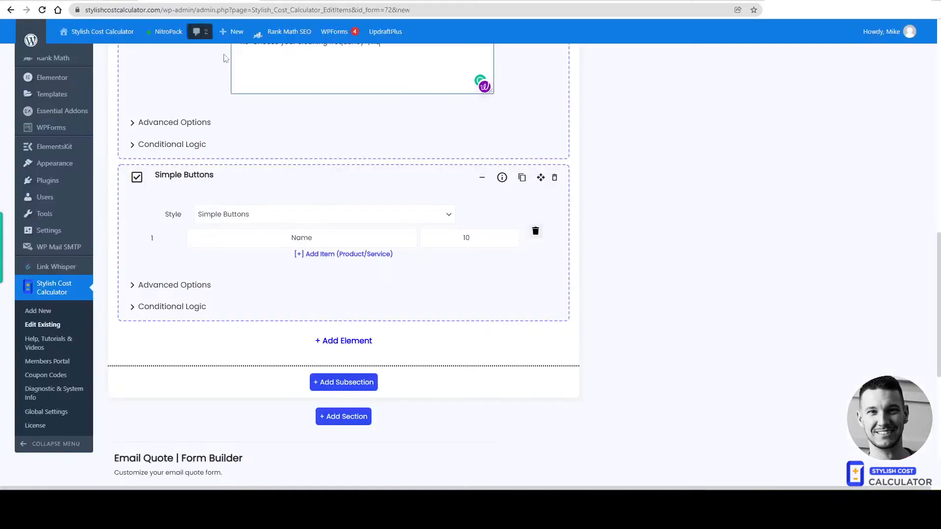
Name the first item of the Simple Buttons element "Biweekly (most popular)"
left_click(315, 236)
key("BackSpace")
key("BackSpace")
key("BackSpace")
key("BackSpace")
type("Biweekly")
type(" (most popular)")
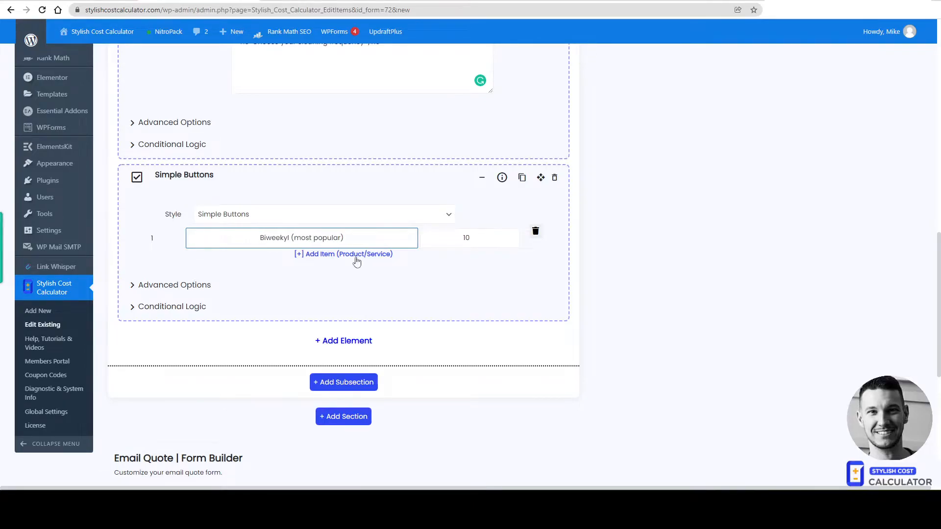
Add a second button item named "Weekly" and correct the spelling of "Biweekly" in the first item
left_click(357, 260)
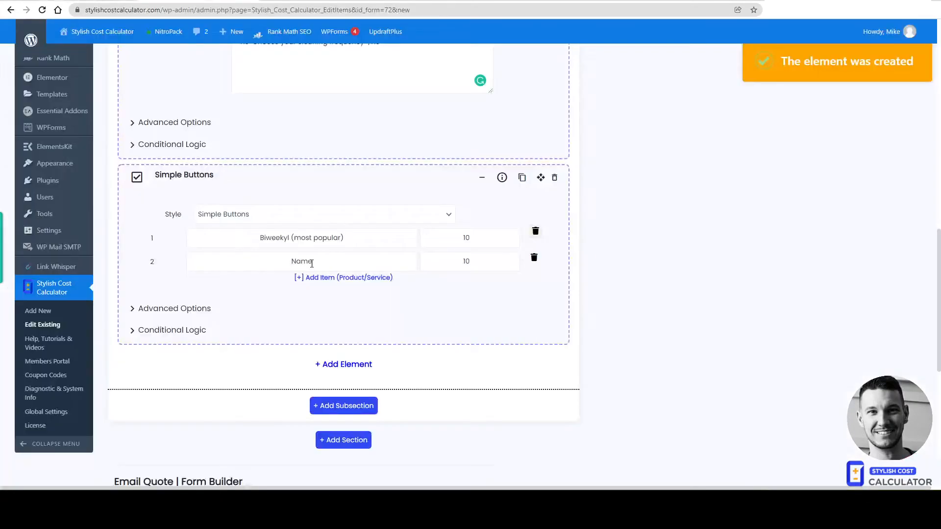
left_click(309, 263)
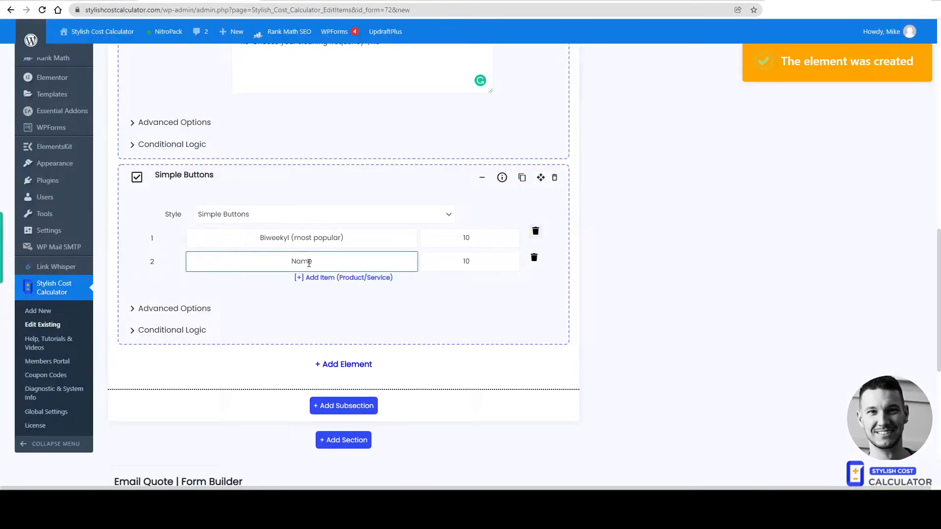
type("Week")
left_click_drag(409, 268, 153, 260)
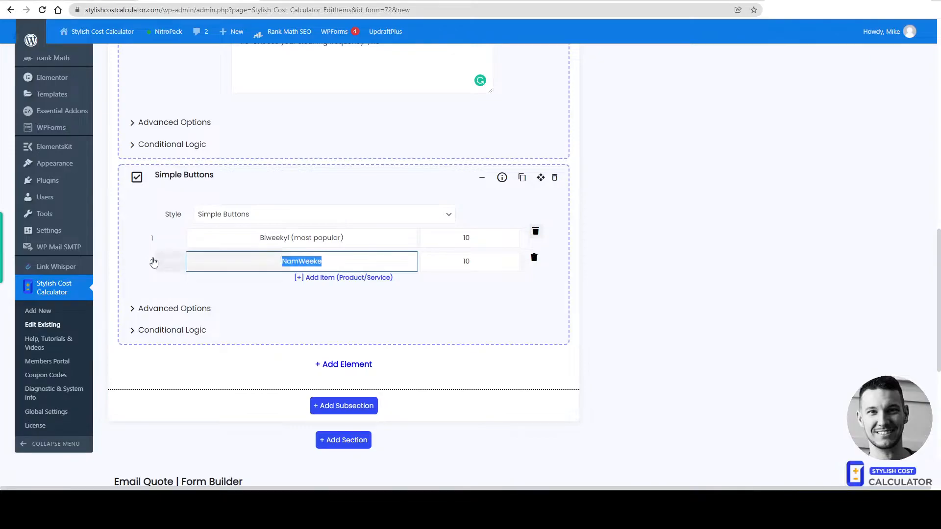
type("Weekly")
left_click(289, 239)
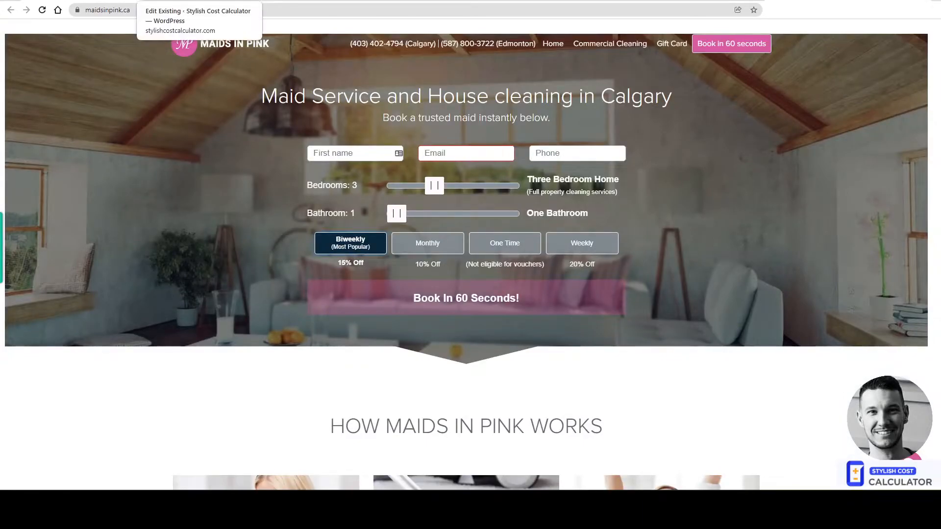
Return from the reference booking page to the calculator editor and add a third button item named "Monthly"
left_click(203, 1)
left_click(320, 280)
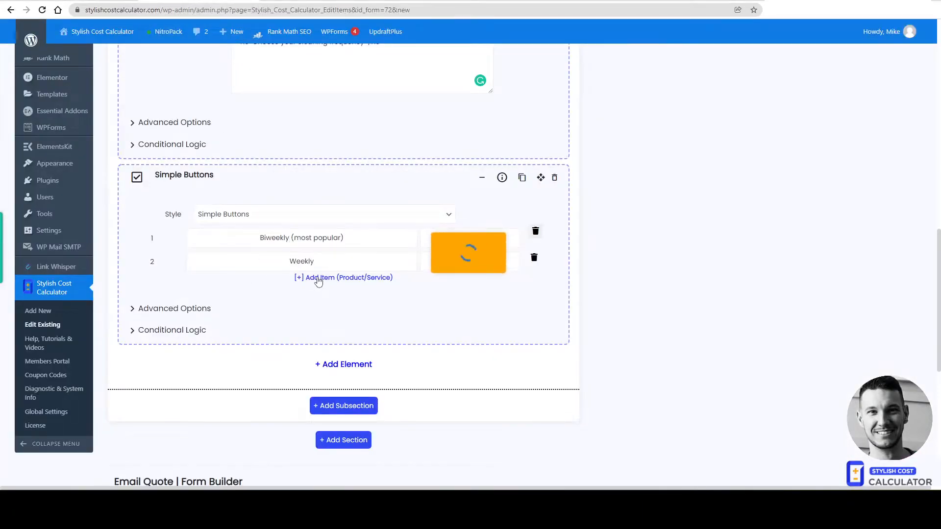
left_click(318, 278)
key("BackSpace")
key("BackSpace")
key("BackSpace")
key("BackSpace")
type("Monthly")
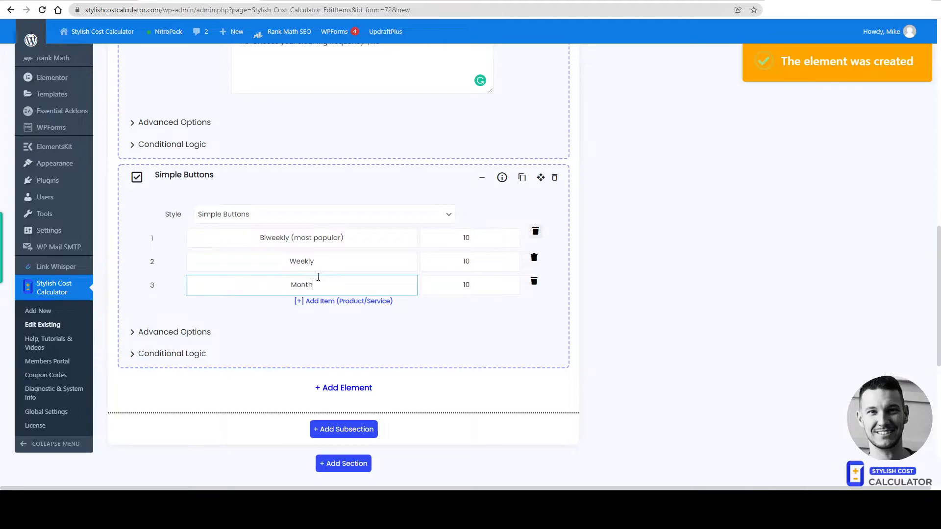
Add a fourth item named "One-time" to the Simple Buttons element
left_click(325, 301)
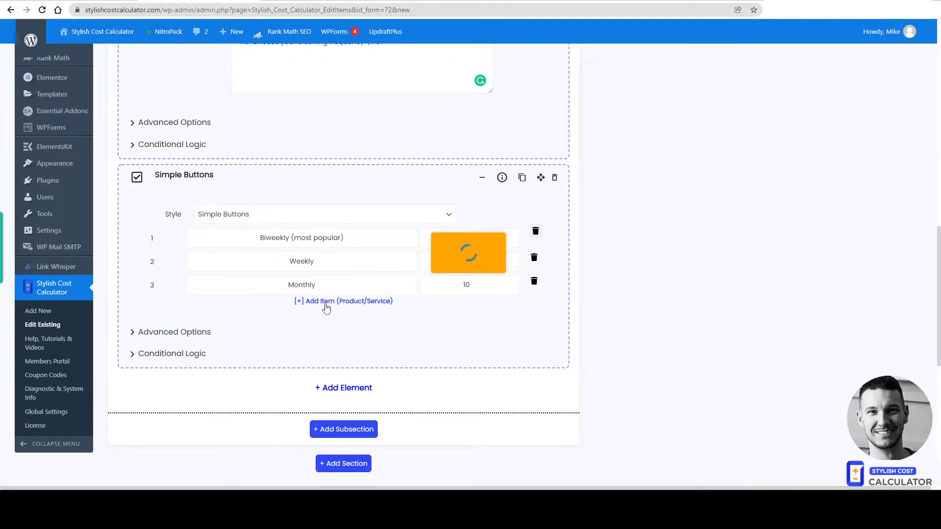
left_click(229, 301)
type("One-time")
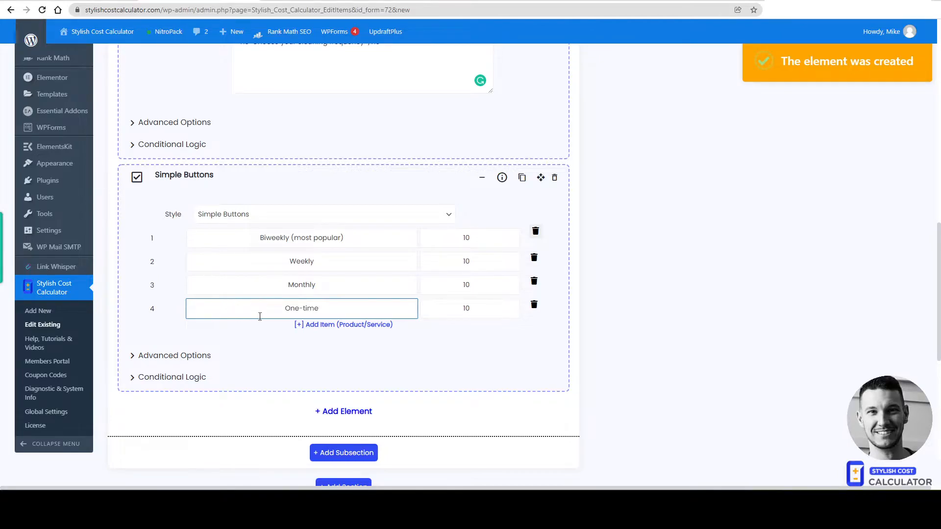
Test the calculator preview with 3 bedrooms and 1 bathroom, switching several cleaning frequency buttons on and off
scroll(411, 305, "down", 1)
scroll(448, 229, "up", 20)
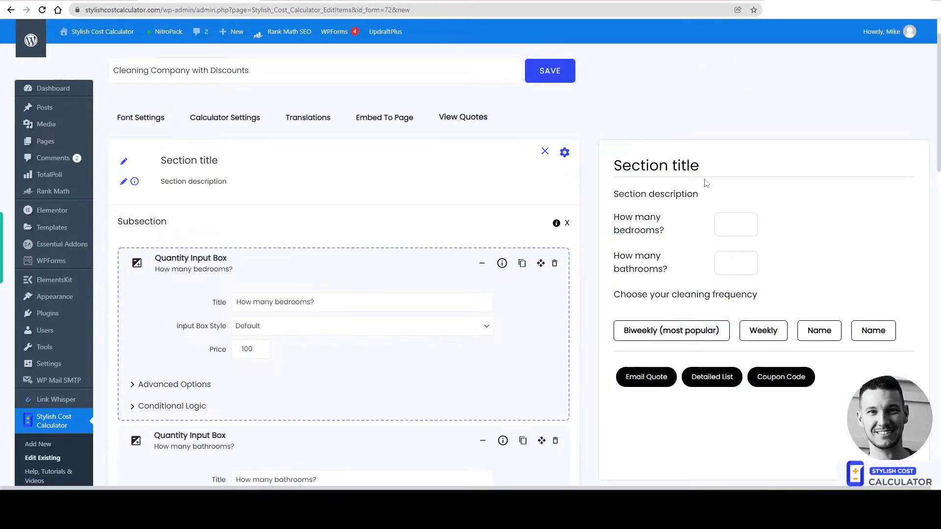
left_click(750, 219)
left_click(749, 219)
left_click(750, 219)
left_click(751, 262)
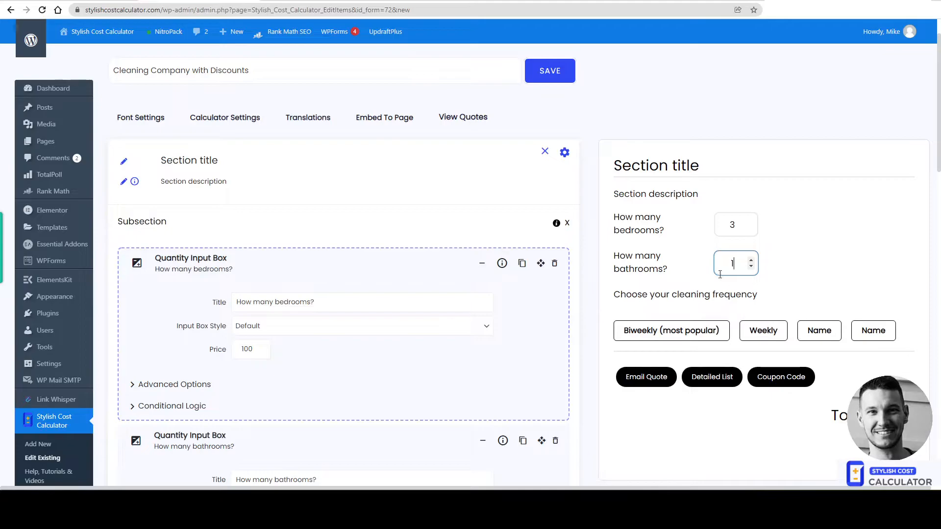
scroll(723, 269, "down", 1)
left_click(716, 282)
left_click(763, 282)
left_click(812, 286)
left_click(764, 282)
left_click(816, 281)
left_click(671, 282)
Set the price of all four cleaning frequency items to 0
scroll(412, 280, "down", 5)
scroll(412, 281, "down", 8)
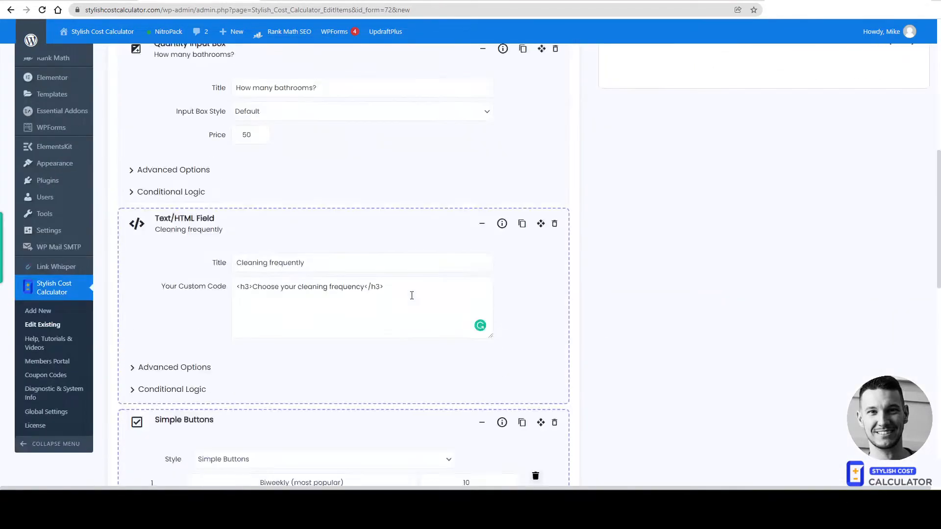
double_click(448, 196)
type("0")
double_click(477, 209)
type("0")
double_click(431, 236)
type("0")
double_click(429, 256)
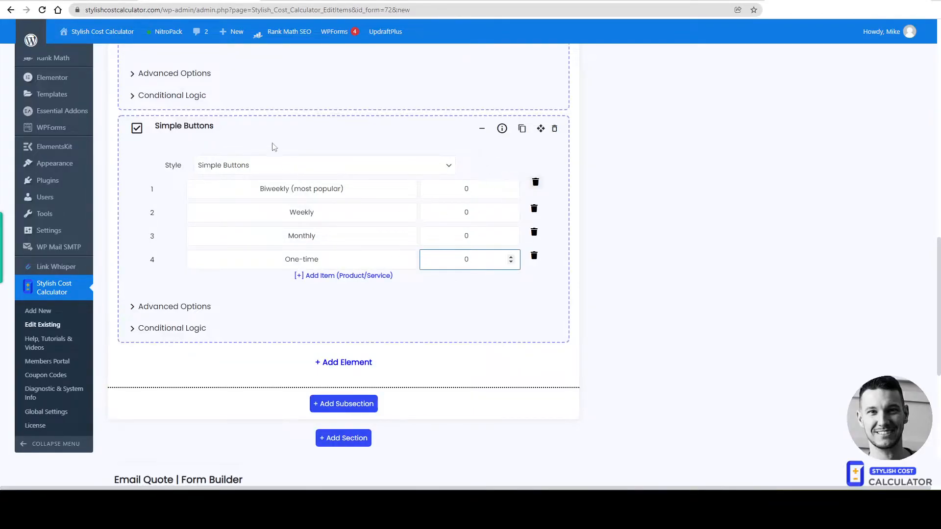
left_click(676, 225)
Test the preview with 4 bedrooms and 2 bathrooms, selecting and deselecting the Biweekly, Weekly and Monthly buttons
scroll(520, 245, "up", 15)
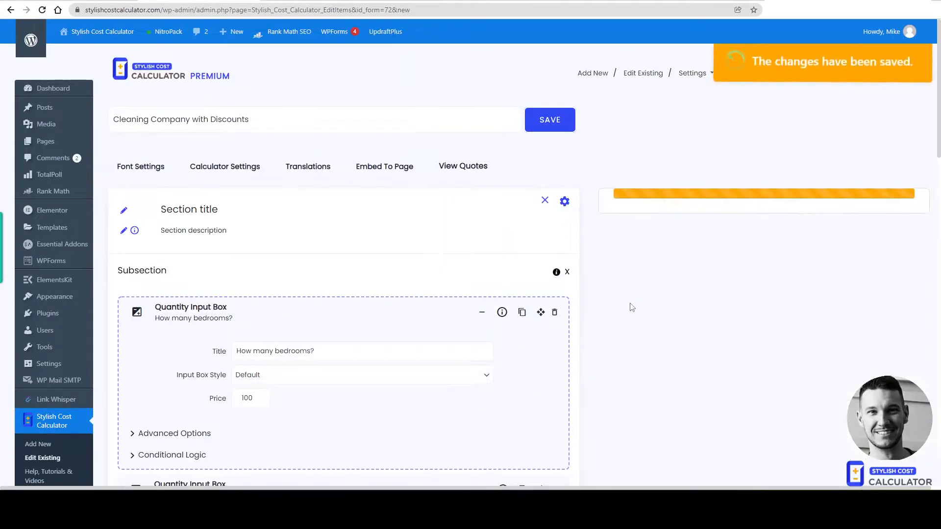
scroll(661, 303, "down", 1)
left_click(741, 224)
type("3")
left_click(750, 222)
left_click(751, 261)
left_click(751, 261)
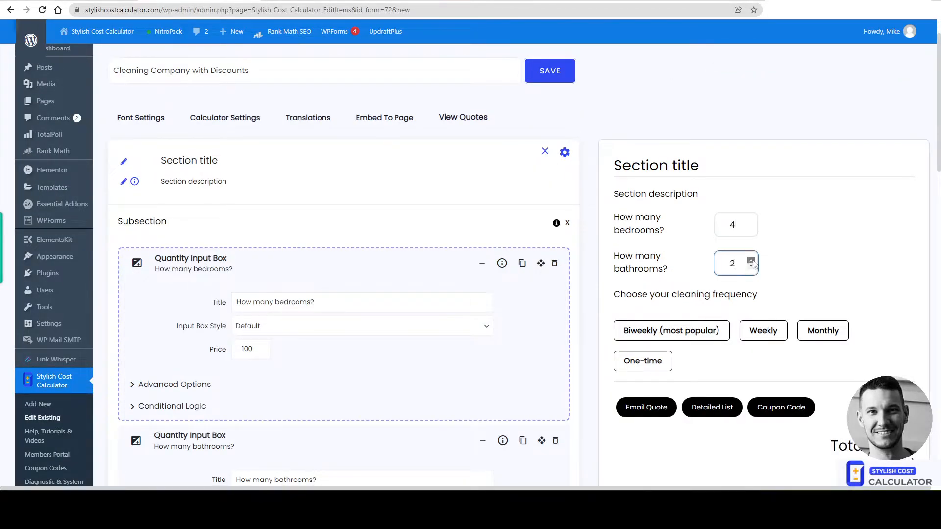
left_click(677, 337)
left_click(771, 334)
left_click(814, 336)
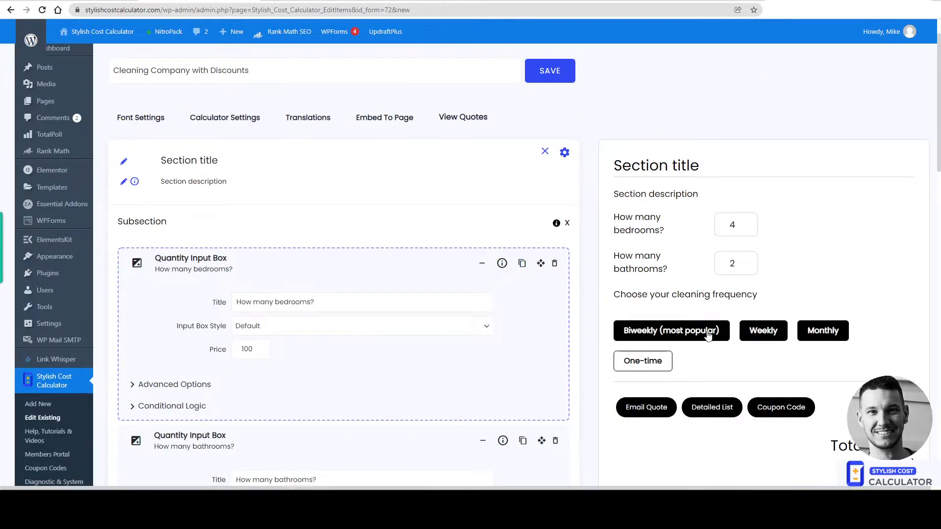
left_click(704, 335)
left_click(764, 334)
left_click(814, 333)
Change the style of the cleaning frequency buttons to Radio (Single Choice)
scroll(678, 292, "down", 3)
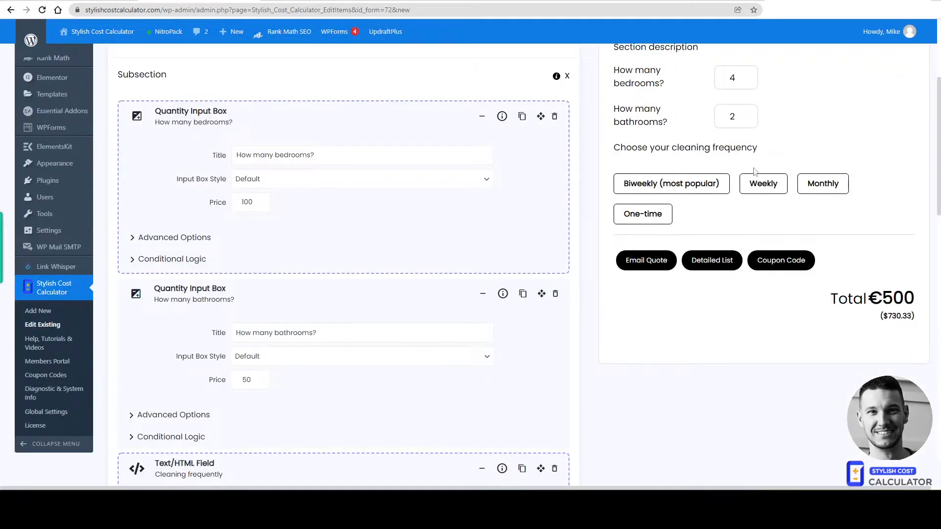
scroll(321, 246, "down", 10)
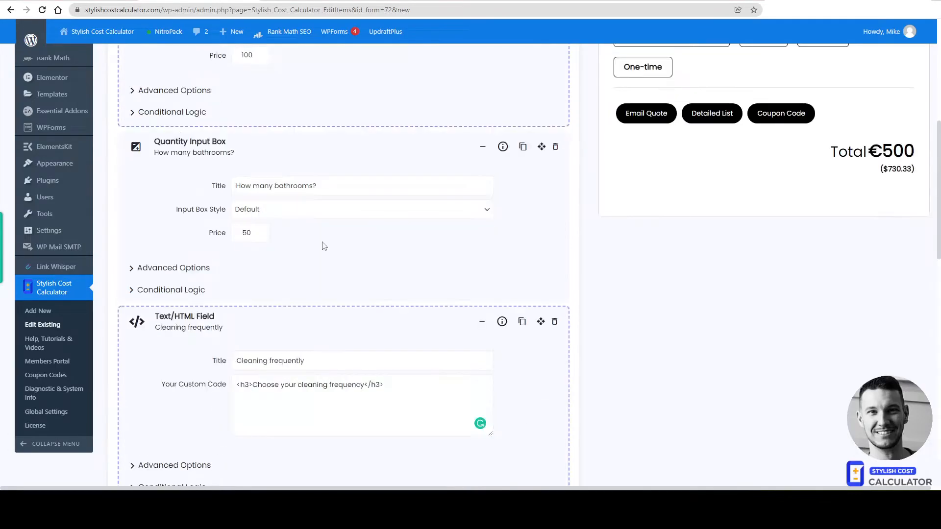
left_click(324, 221)
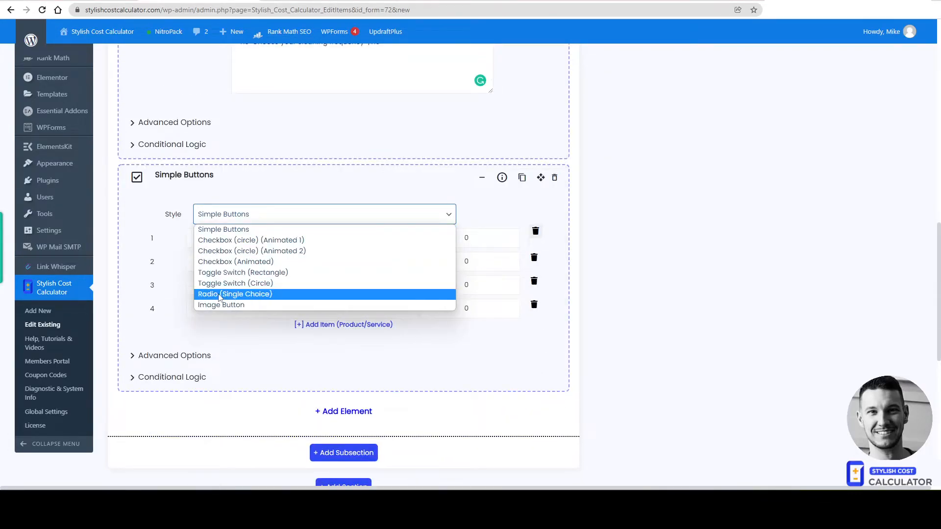
left_click(240, 293)
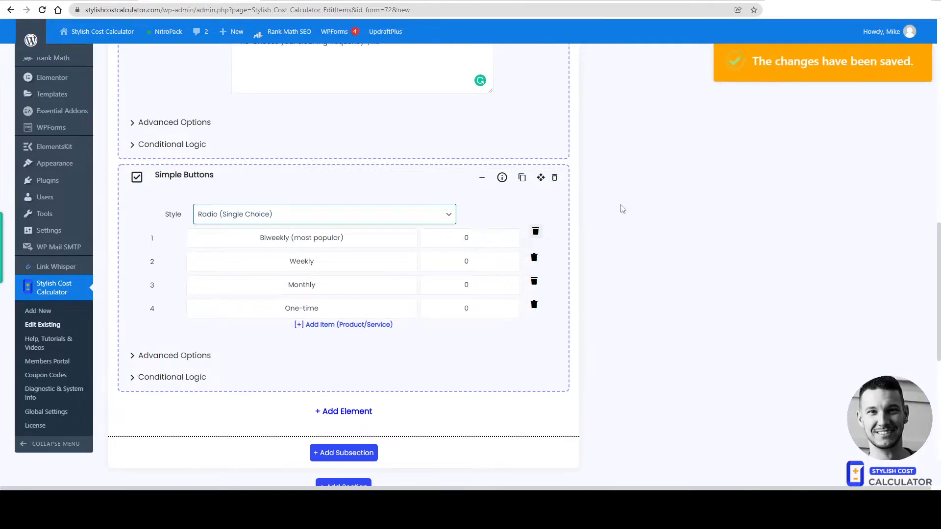
Test the radio options in the preview by choosing Weekly and switching to Monthly
scroll(713, 221, "up", 15)
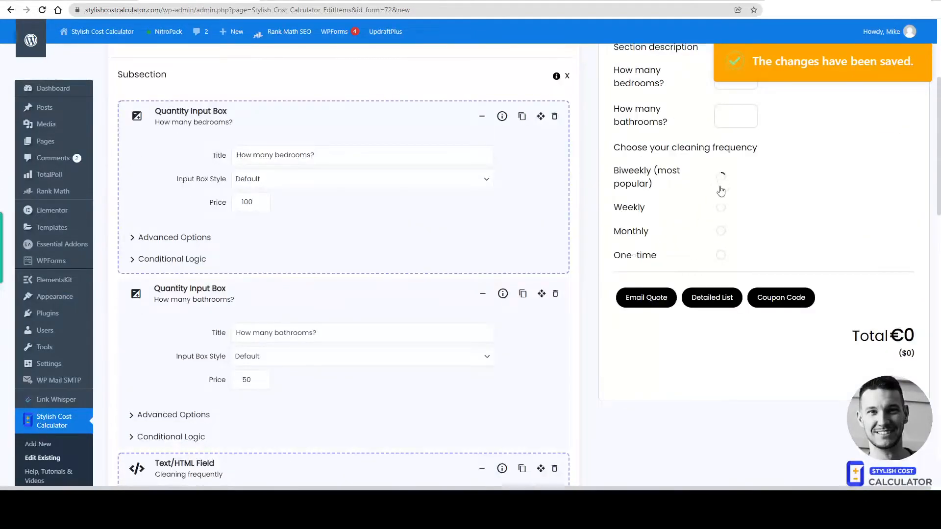
left_click(720, 209)
left_click(720, 231)
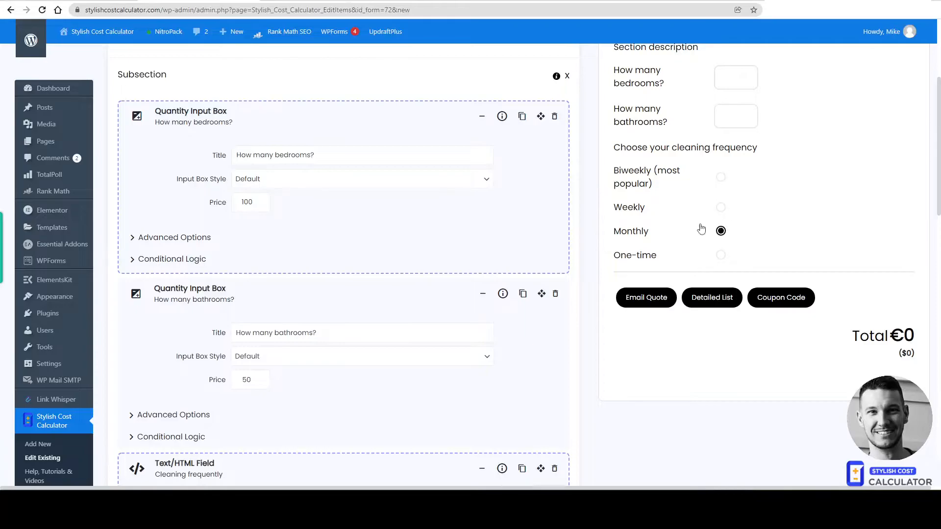
Set the number of checkbox columns to Two in the advanced options of the cleaning frequency element
scroll(418, 335, "down", 5)
scroll(418, 334, "down", 6)
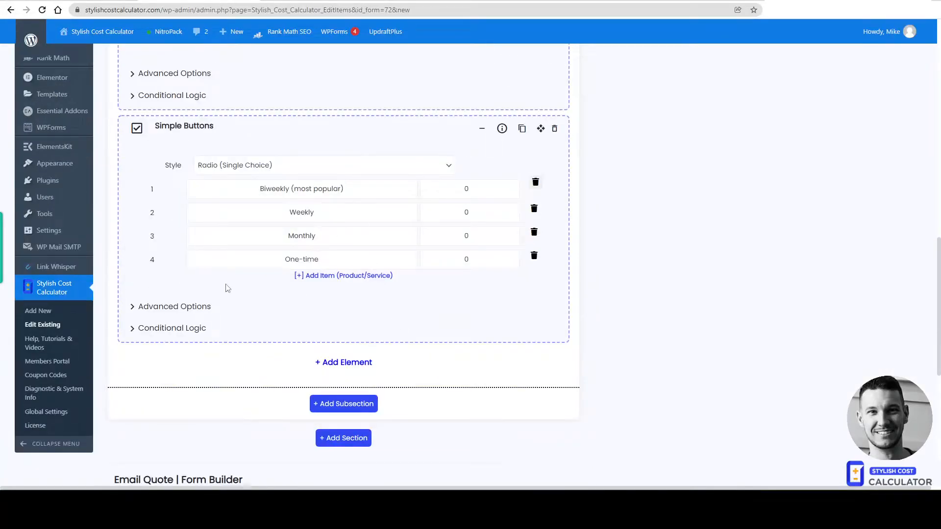
left_click(191, 308)
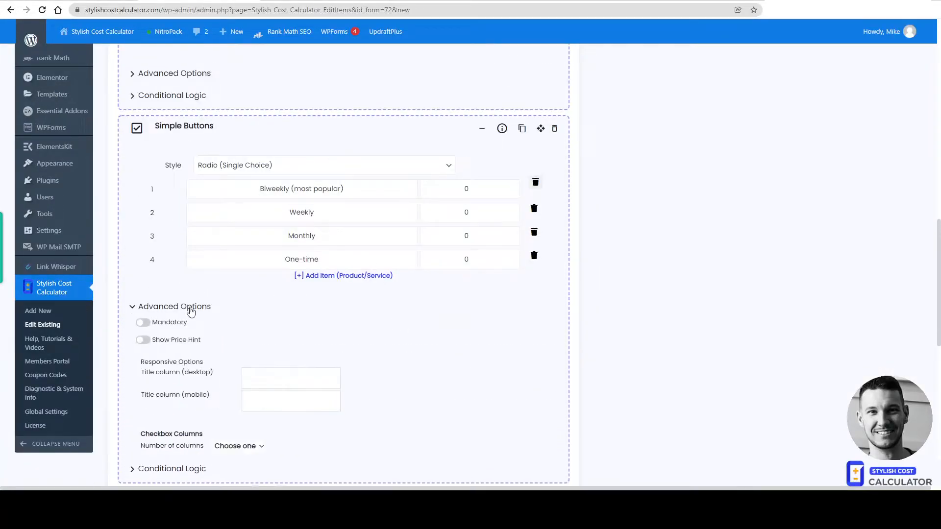
left_click(256, 446)
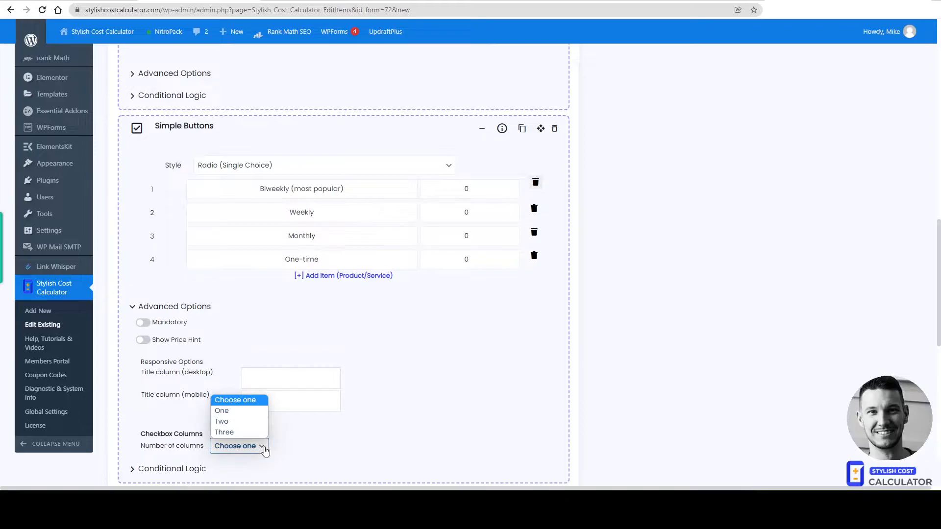
left_click(255, 422)
Test the two-column frequency layout in the preview by switching between the radio options
scroll(745, 249, "up", 15)
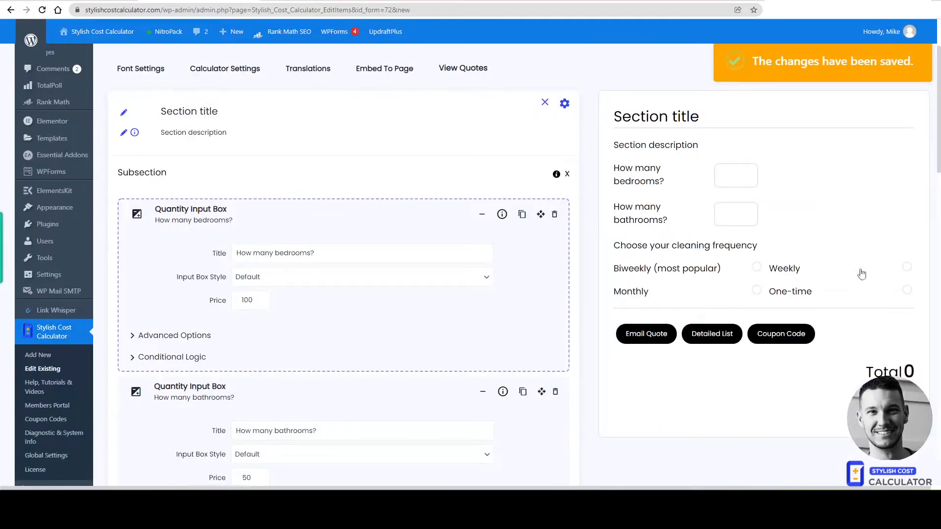
left_click(755, 268)
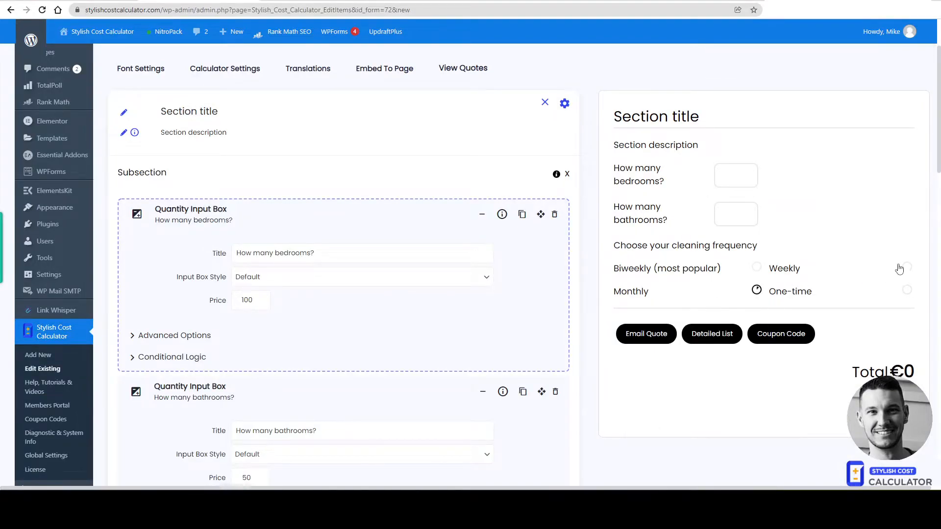
left_click(907, 267)
Set the cleaning frequency element's number of checkbox columns to Three and check the layout in the preview
scroll(371, 392, "down", 15)
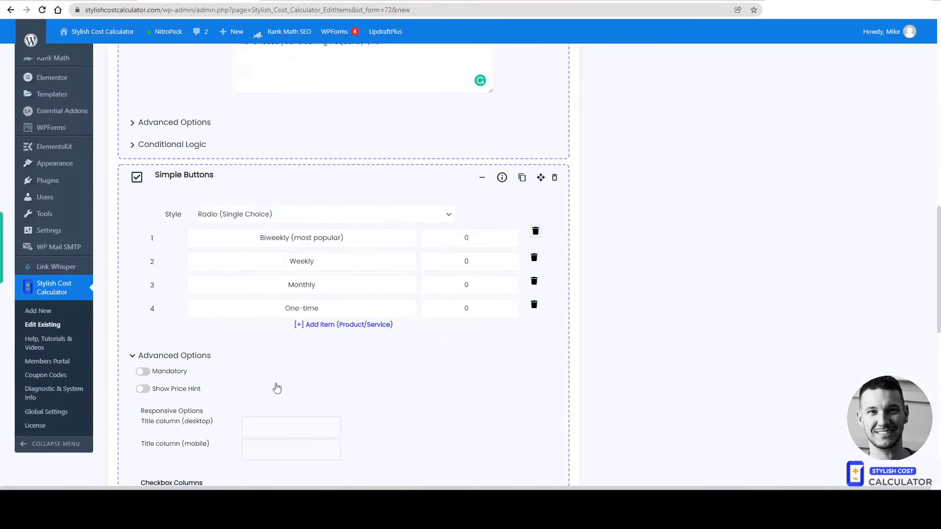
left_click(245, 352)
left_click(244, 388)
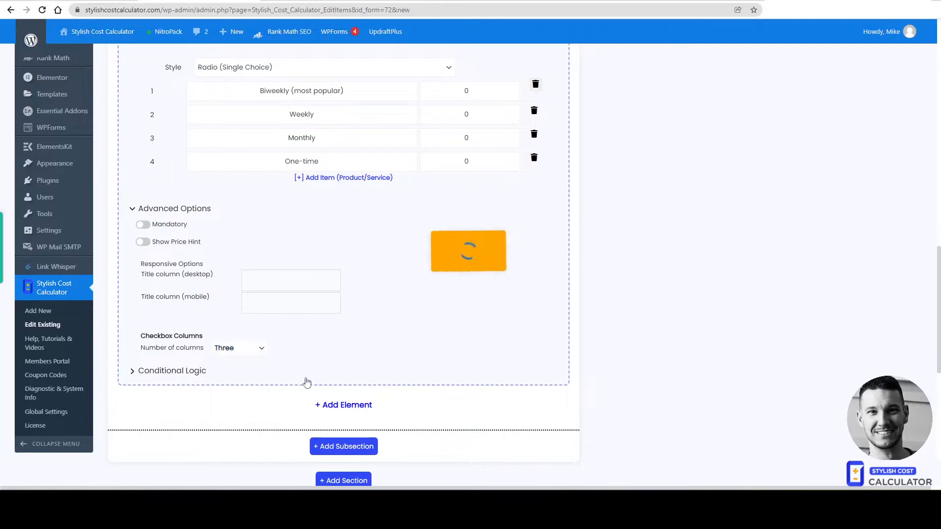
scroll(766, 328, "up", 15)
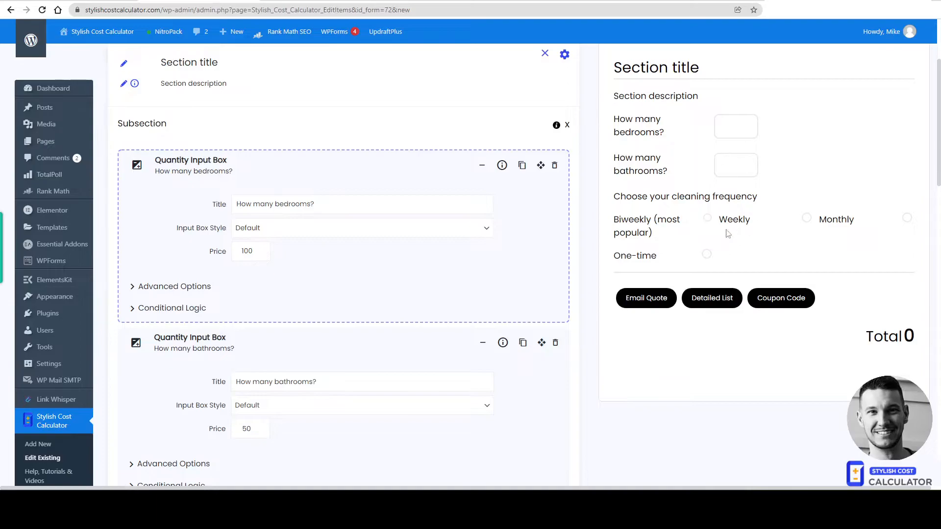
Add a Custom Math element to the subsection below the cleaning frequency buttons
scroll(413, 352, "down", 8)
scroll(413, 352, "down", 8)
scroll(376, 279, "up", 2)
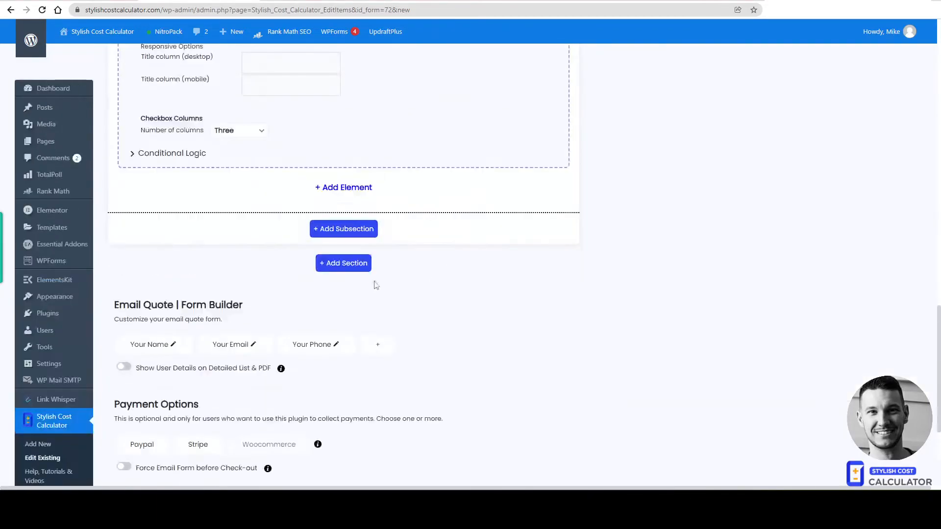
left_click(357, 189)
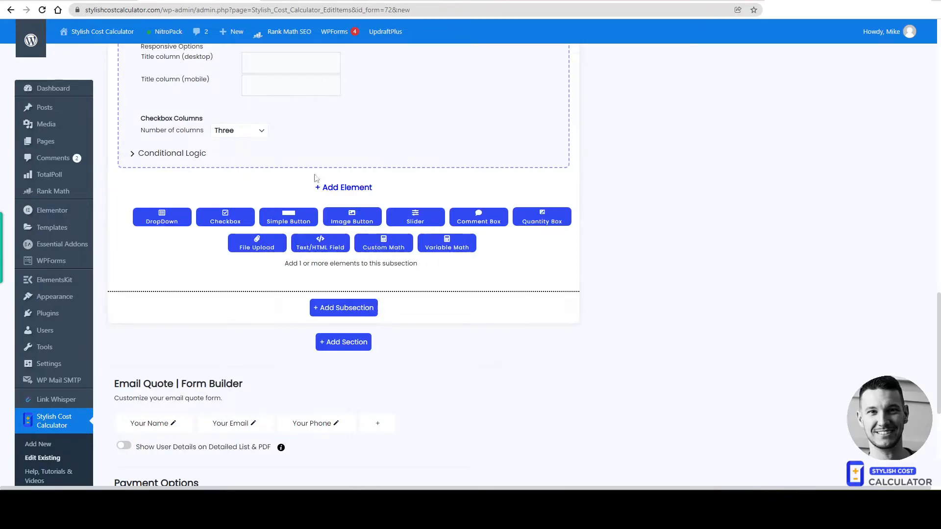
scroll(342, 178, "up", 20)
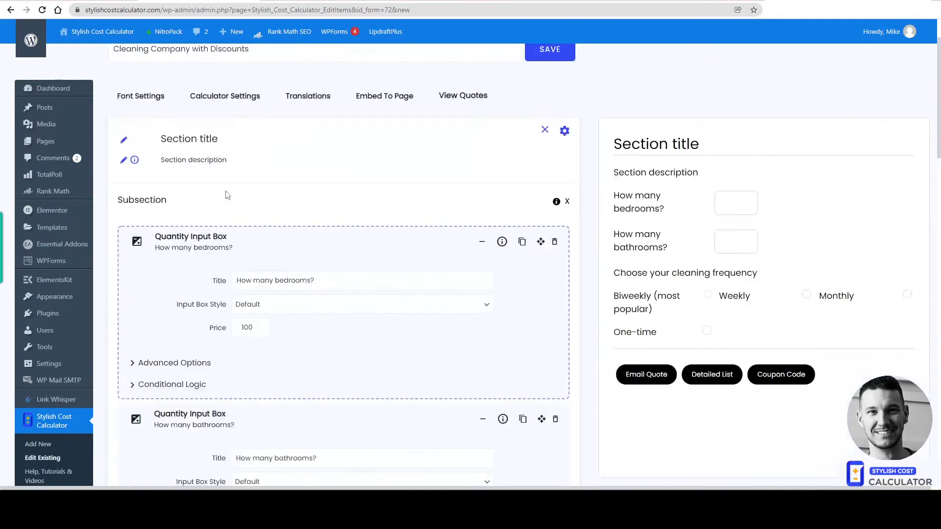
scroll(229, 195, "up", 2)
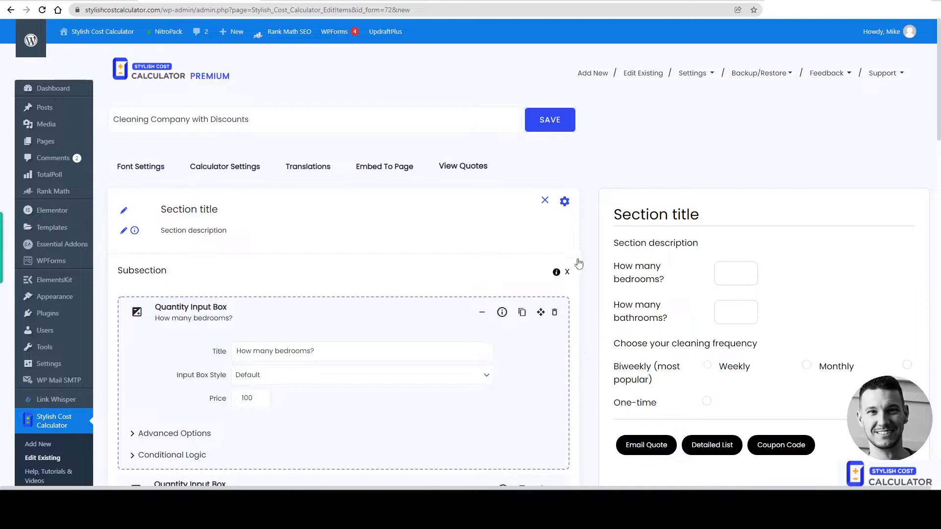
scroll(559, 382, "down", 20)
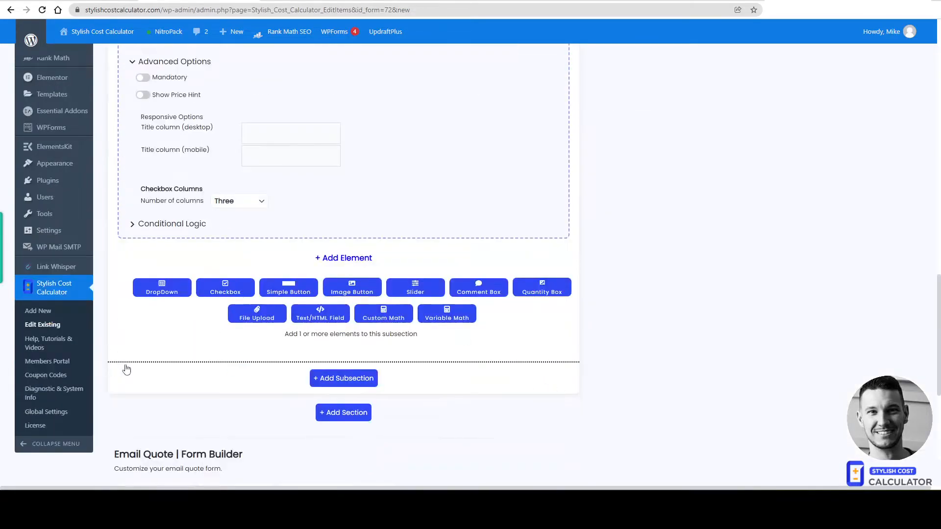
scroll(260, 278, "up", 3)
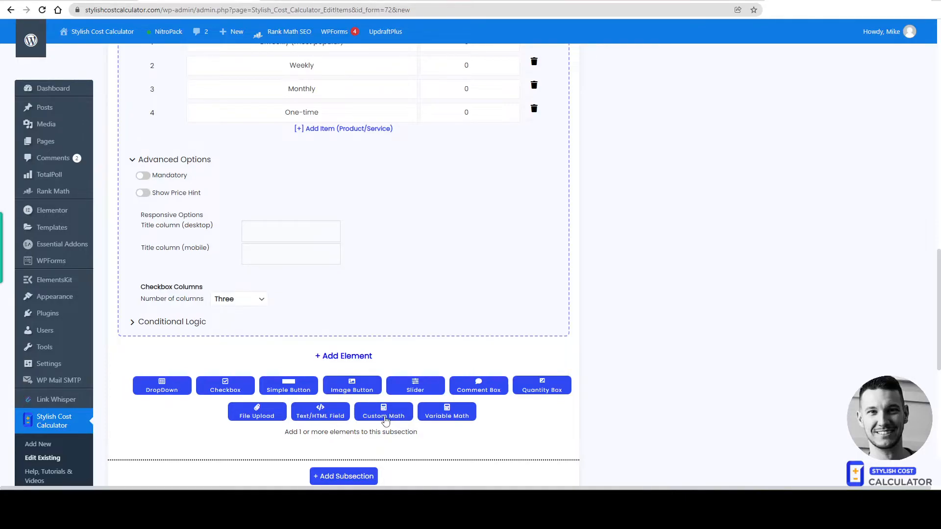
left_click(385, 416)
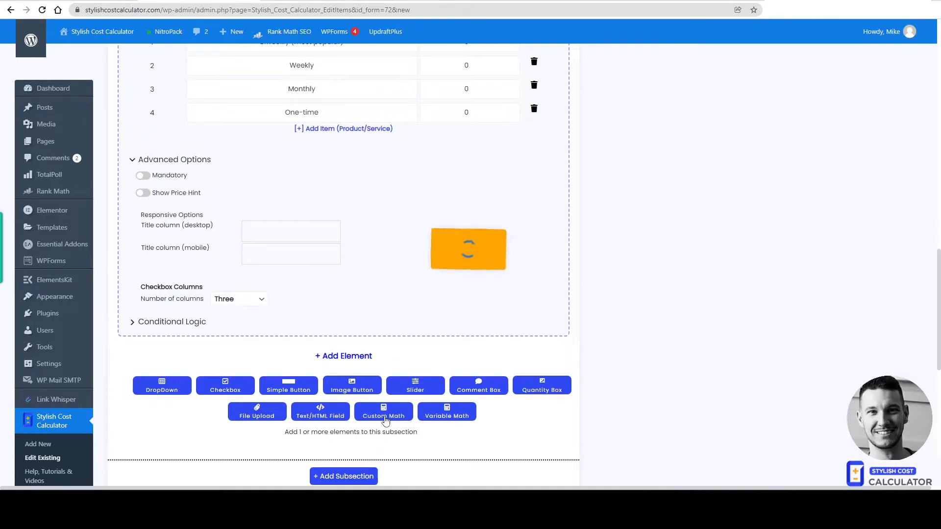
scroll(377, 315, "down", 2)
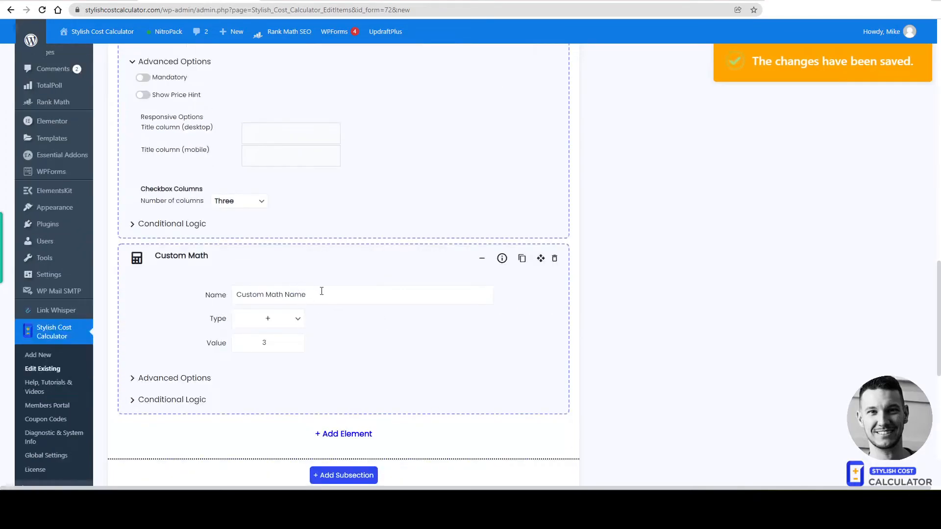
Copy the option name "Biweekly (most popular)" from the cleaning frequency radio element
scroll(294, 311, "up", 15)
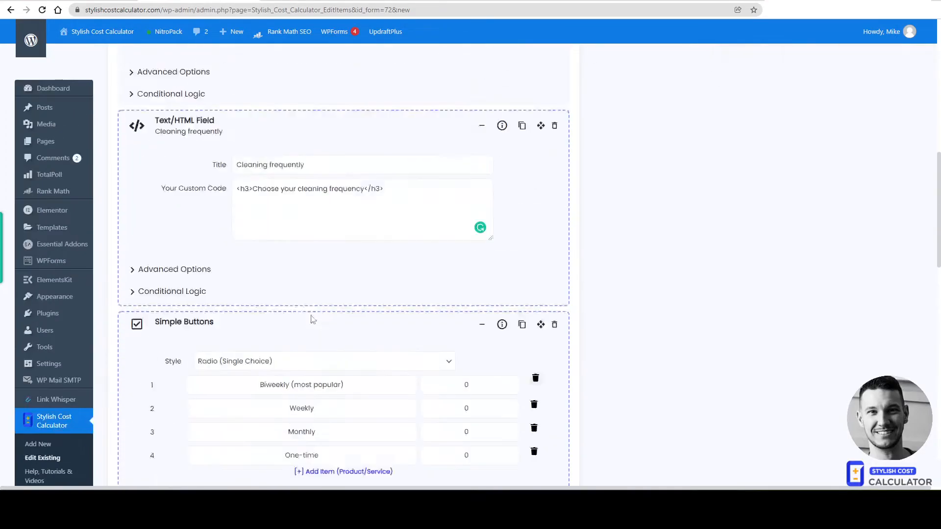
scroll(294, 262, "up", 2)
scroll(328, 328, "down", 5)
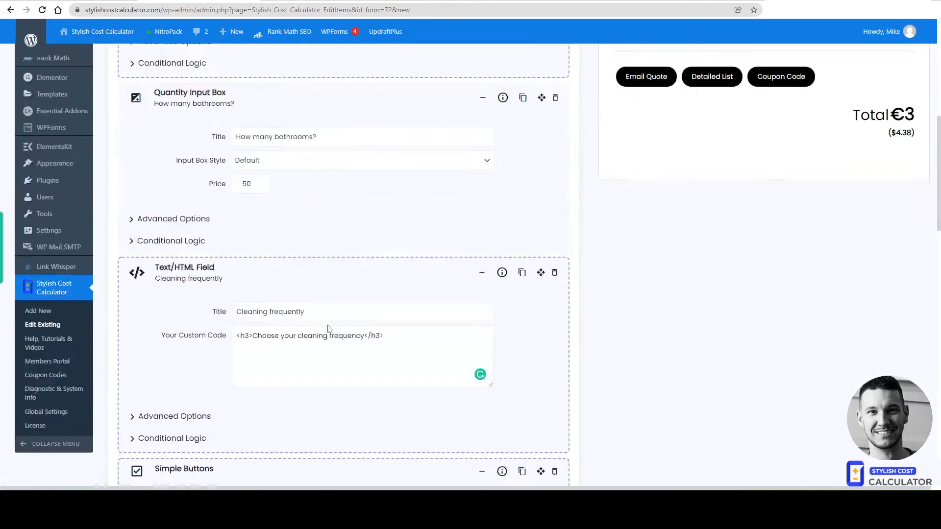
scroll(294, 353, "down", 9)
scroll(308, 365, "down", 6)
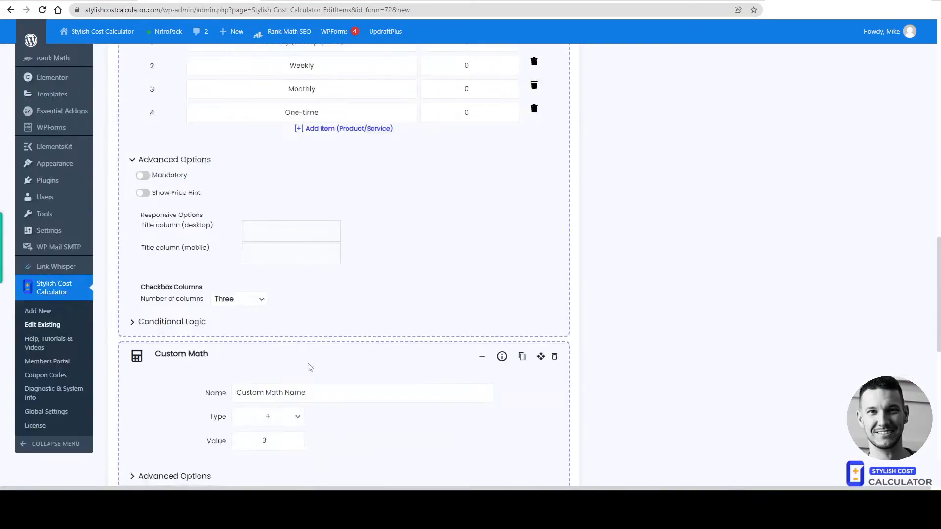
scroll(309, 364, "down", 2)
scroll(301, 287, "up", 13)
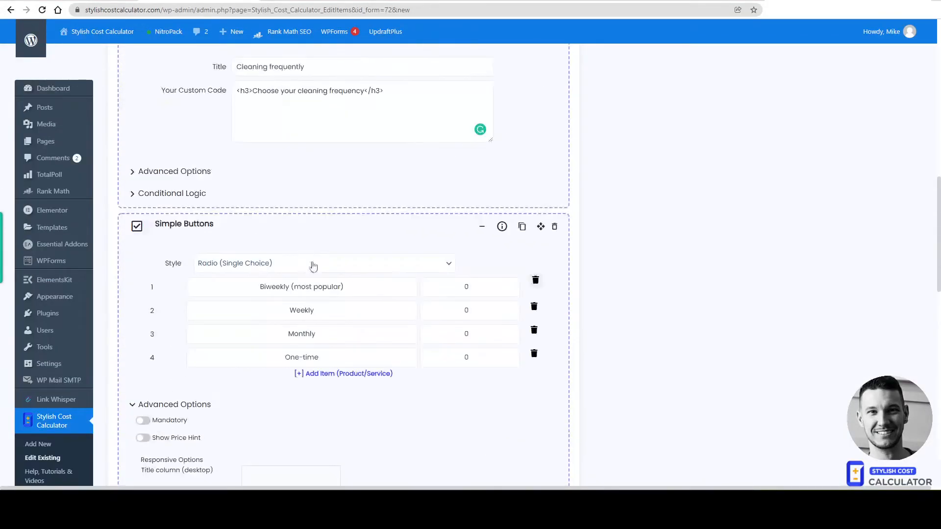
triple_click(352, 288)
key("ctrl+c")
scroll(336, 334, "down", 13)
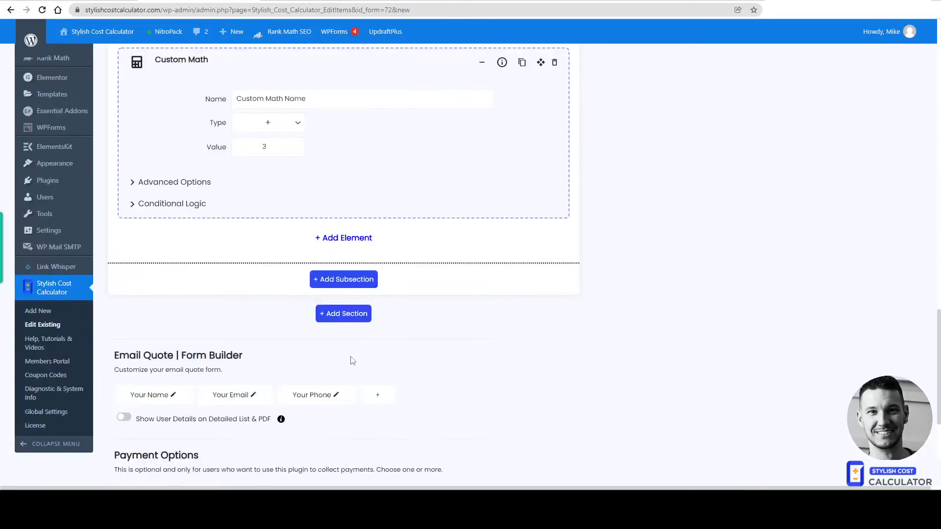
scroll(355, 250, "up", 6)
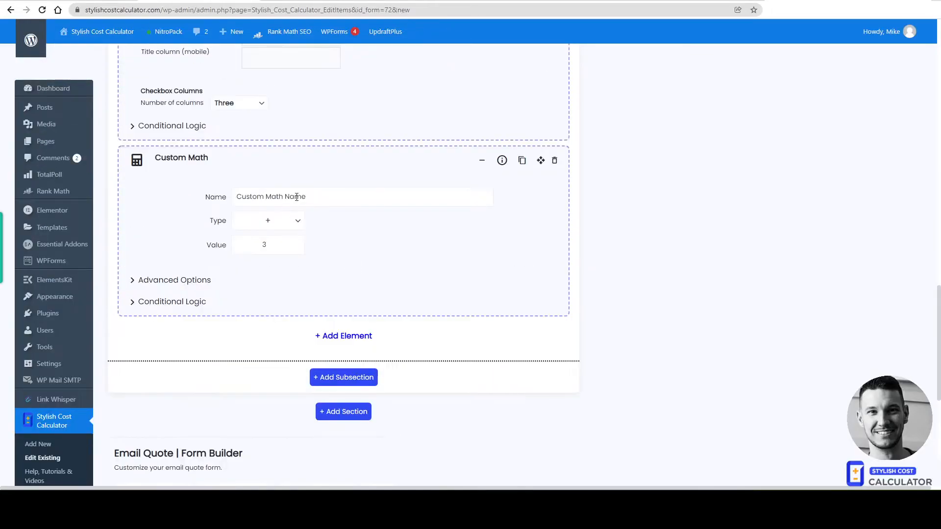
Enable Display on Frontend Form in the Custom Math element's advanced options
left_click(184, 284)
left_click(147, 298)
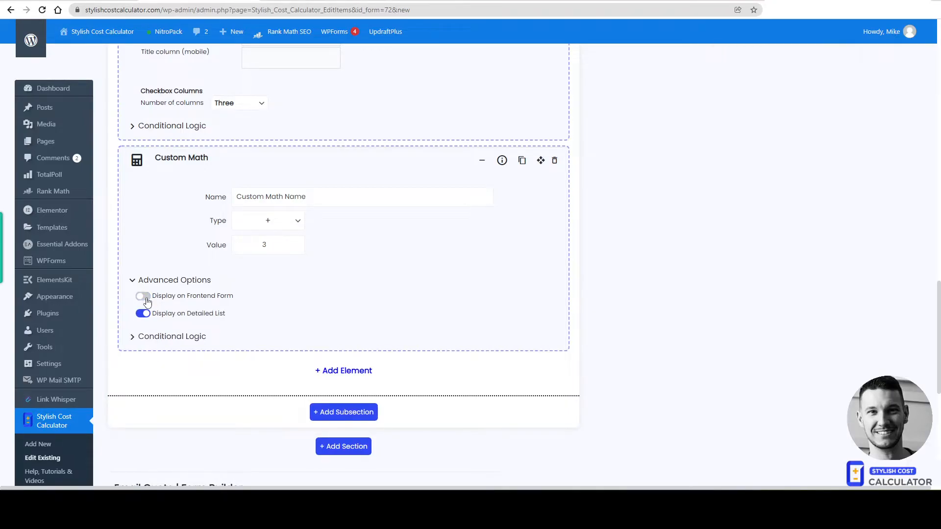
left_click(145, 296)
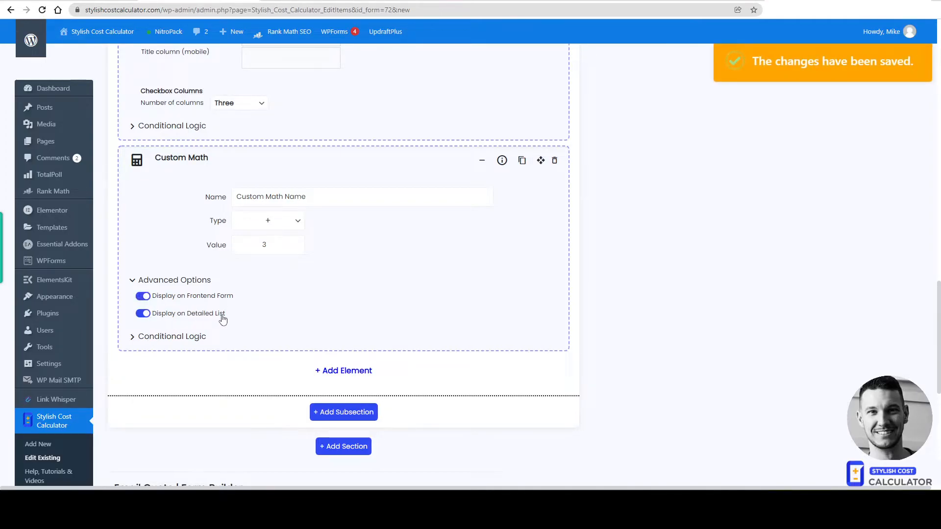
Name the Custom Math element "Biweekly (most popular)" and make it a % calculation with a value of -15
left_click(316, 197)
key("ctrl+a")
key("ctrl+v")
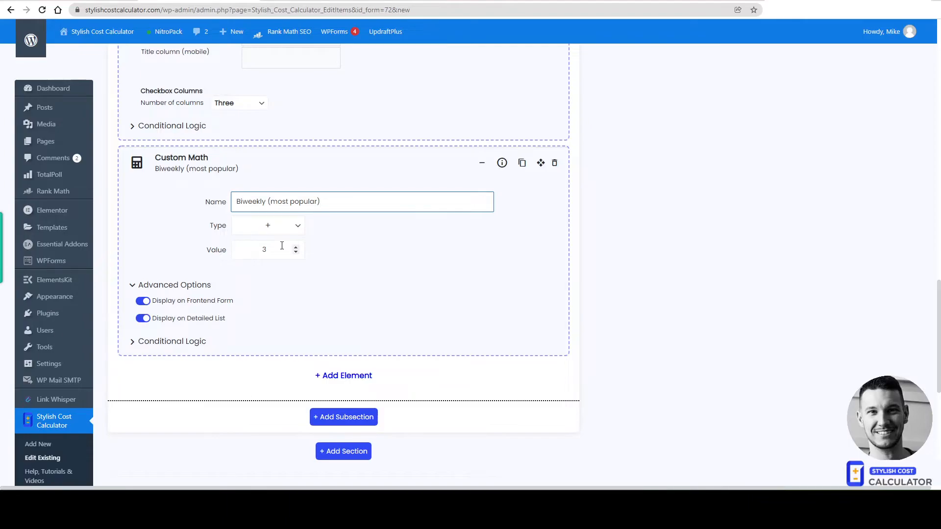
left_click(274, 228)
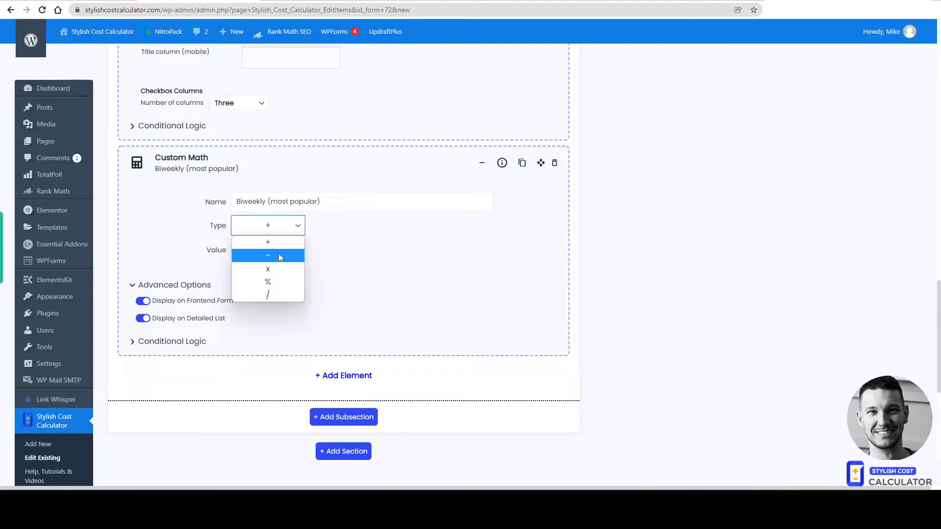
left_click(283, 282)
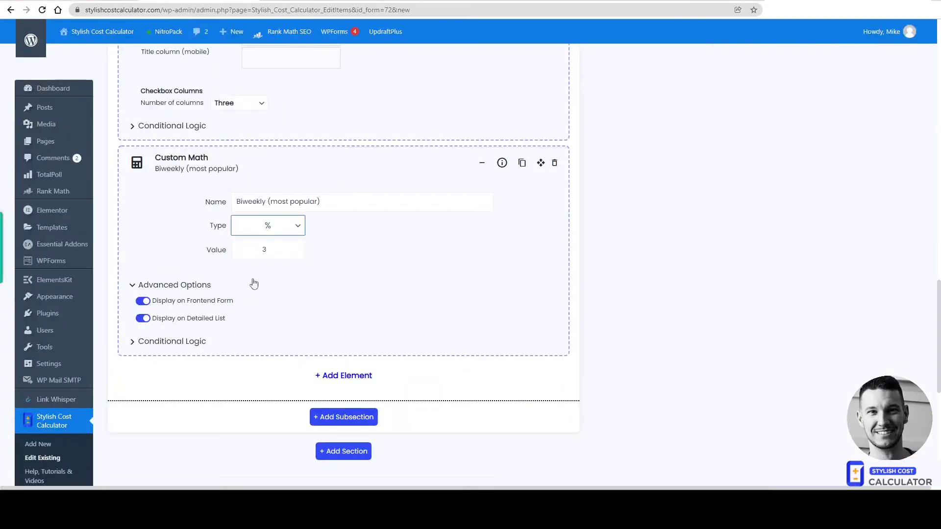
left_click(255, 255)
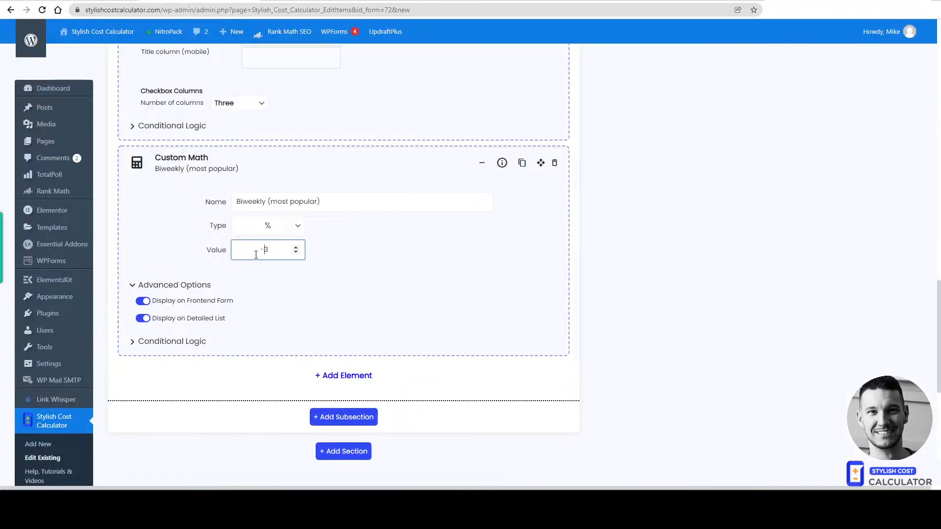
left_click(379, 265)
Try to set the Custom Math element's Show if condition using the entries labelled 0, checking the frequency options for reference
left_click(176, 341)
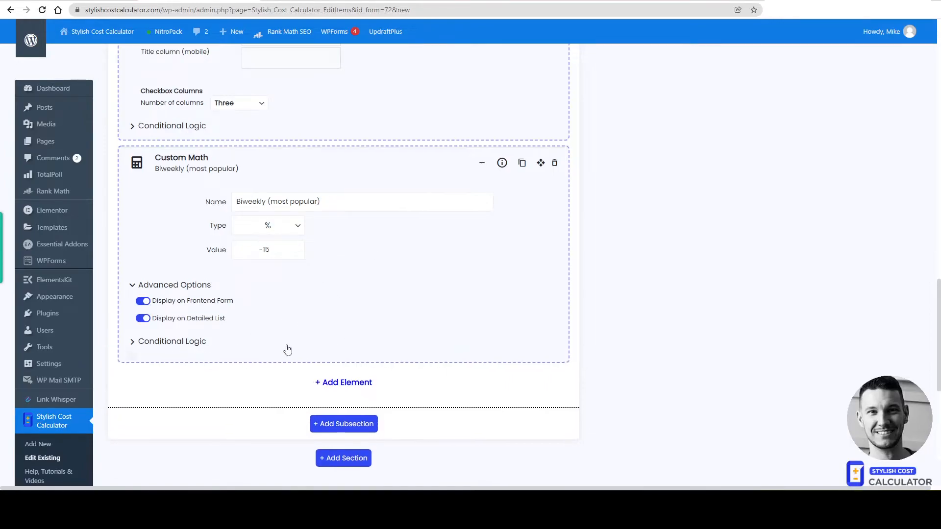
left_click(228, 364)
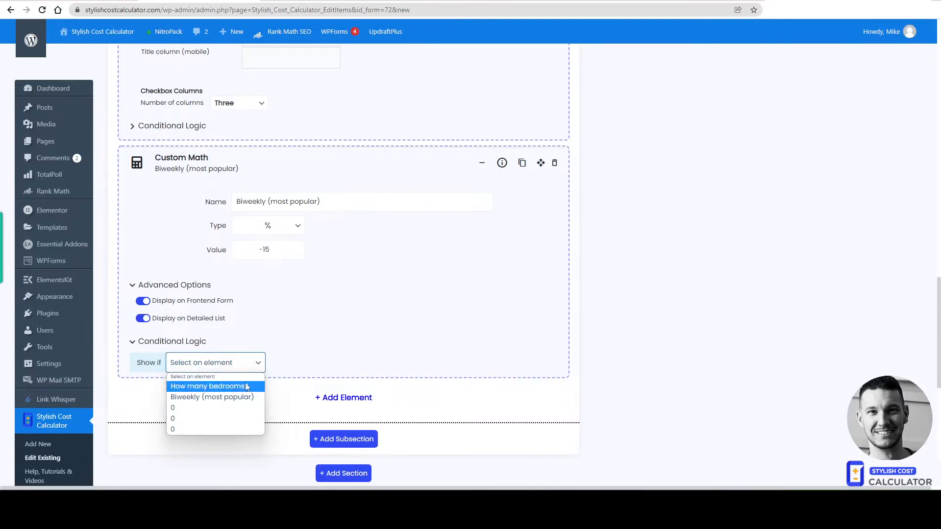
scroll(398, 319, "up", 15)
scroll(410, 333, "up", 4)
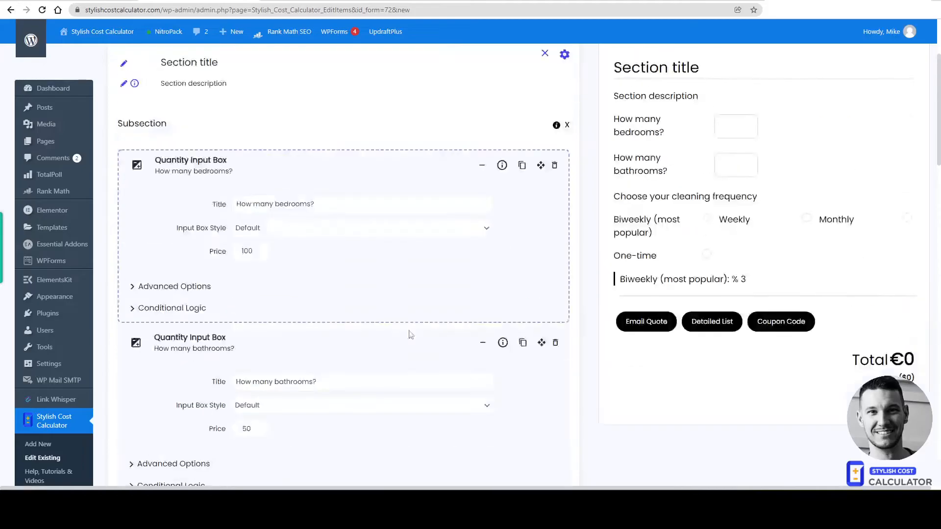
scroll(410, 335, "down", 4)
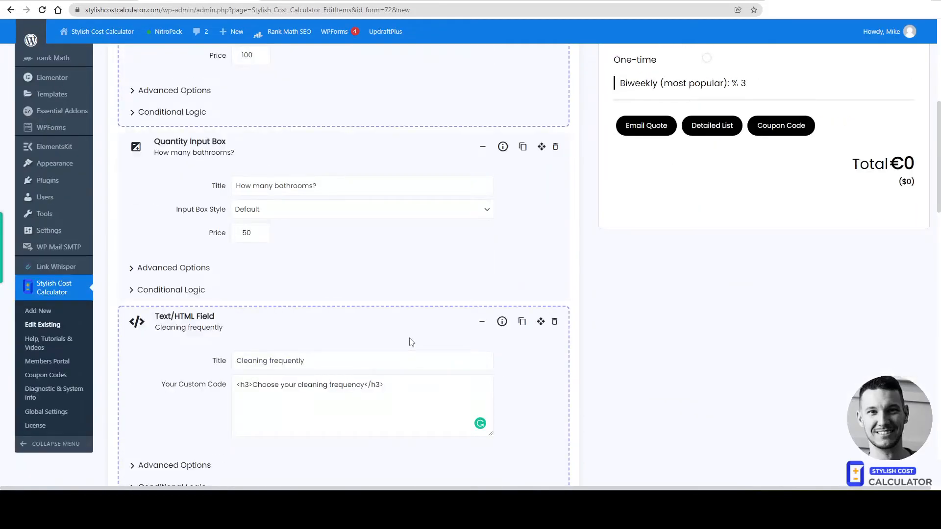
scroll(412, 342, "up", 5)
scroll(411, 344, "down", 7)
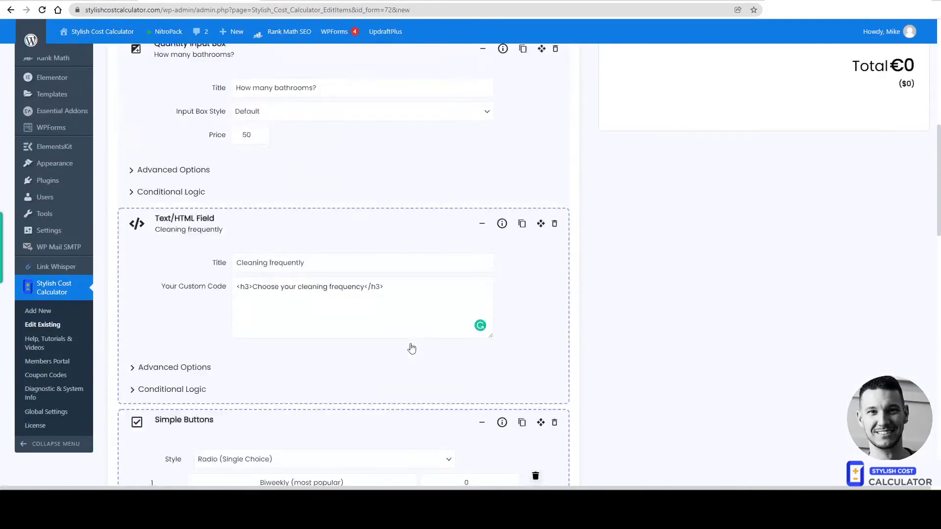
scroll(412, 350, "down", 3)
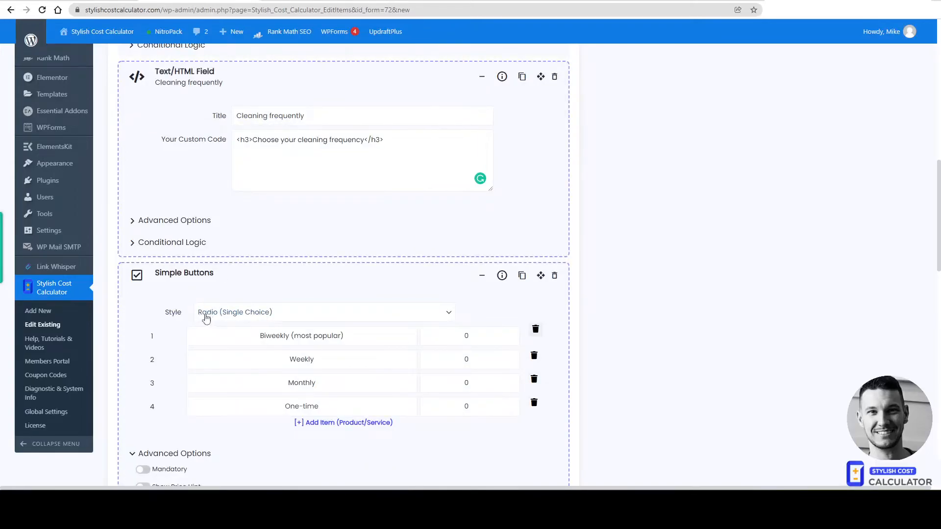
scroll(329, 347, "down", 14)
left_click(241, 167)
left_click(228, 219)
left_click(310, 168)
left_click(241, 165)
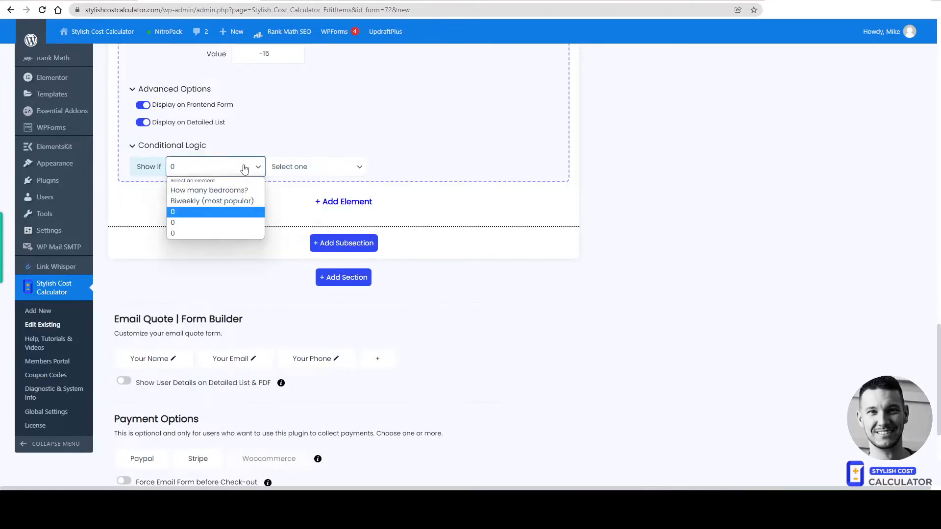
left_click(194, 222)
left_click(216, 173)
left_click(201, 216)
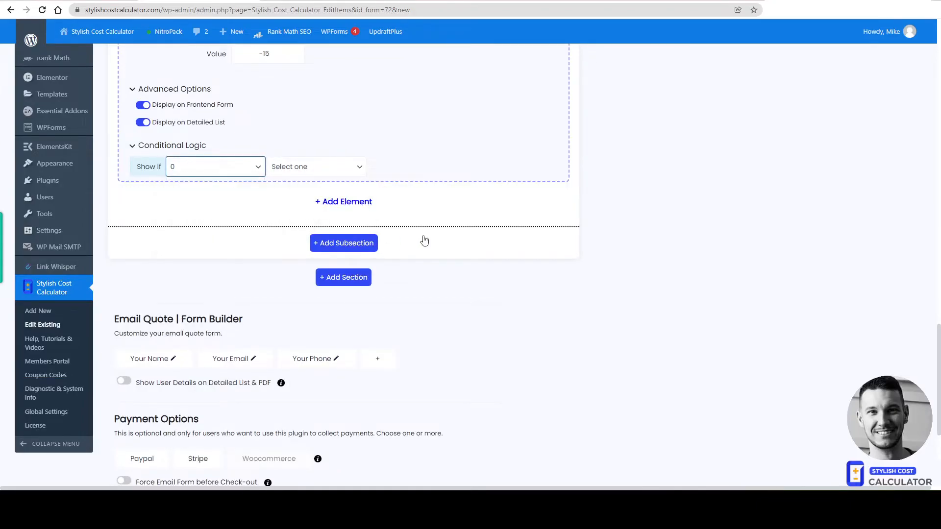
Save the calculator and return to its element list
scroll(423, 243, "up", 15)
scroll(436, 265, "up", 5)
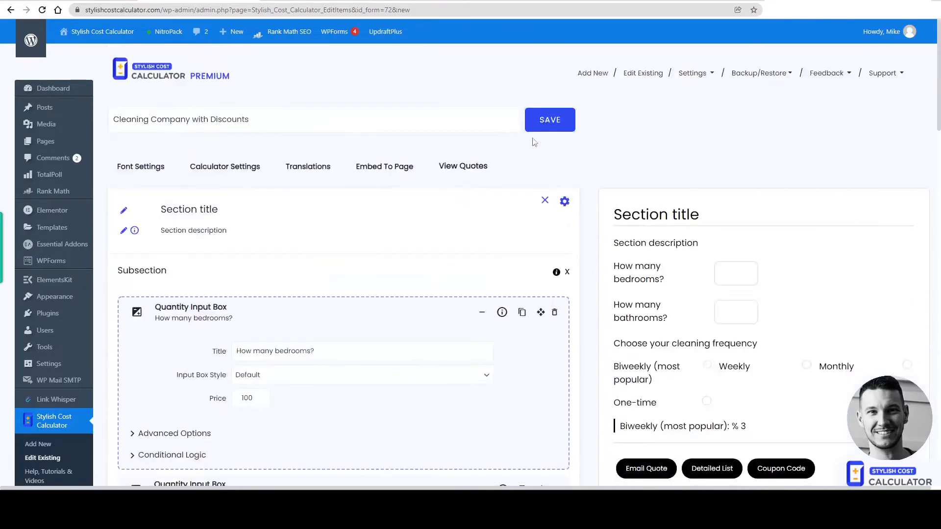
left_click(544, 125)
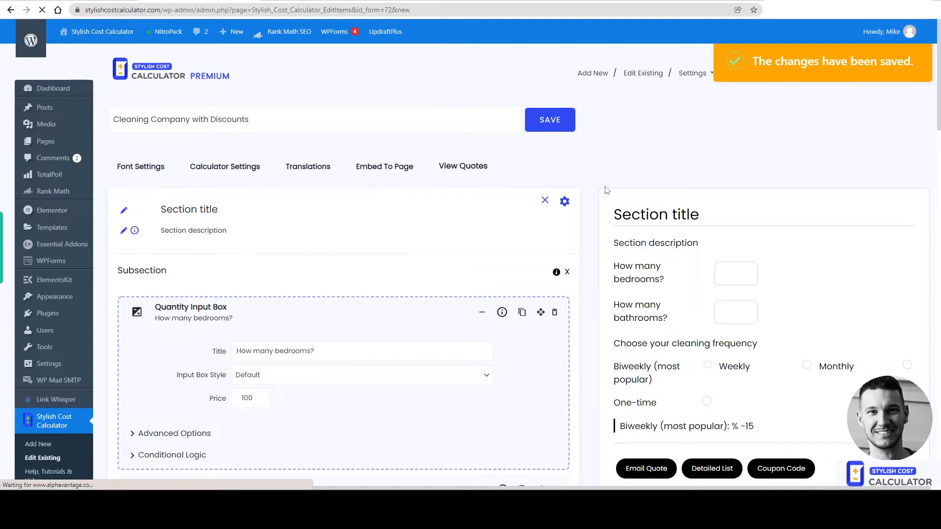
scroll(607, 205, "down", 5)
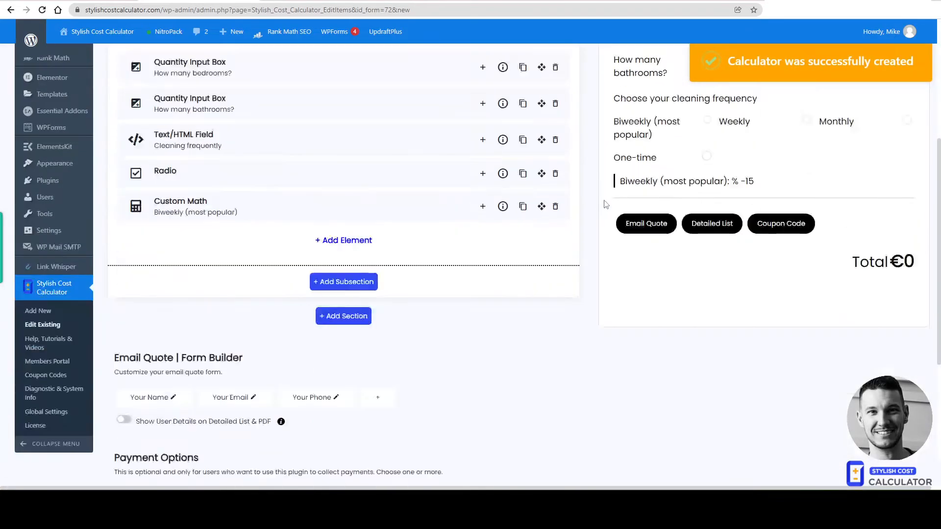
scroll(652, 194, "up", 1)
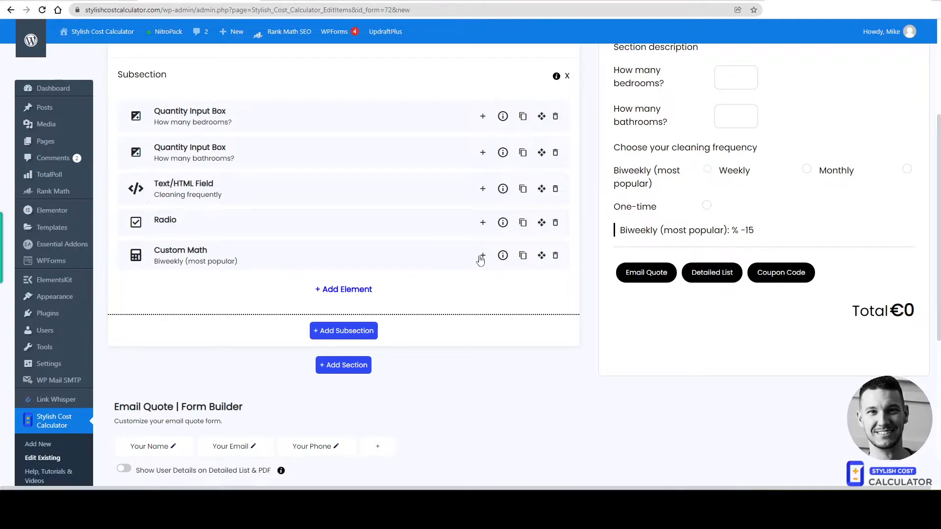
Expand the Biweekly Custom Math element together with its Conditional Logic and Advanced Options settings
left_click(482, 256)
scroll(181, 351, "down", 1)
left_click(181, 351)
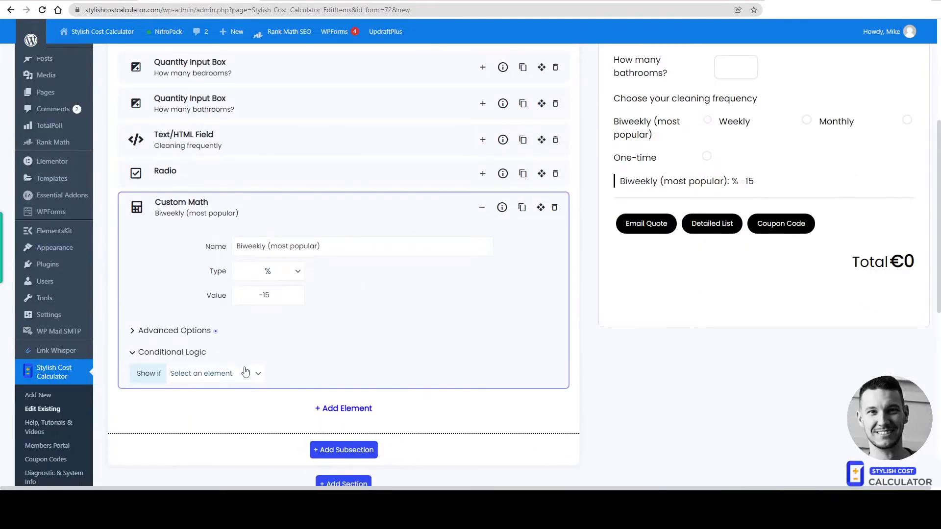
left_click(256, 366)
left_click(356, 334)
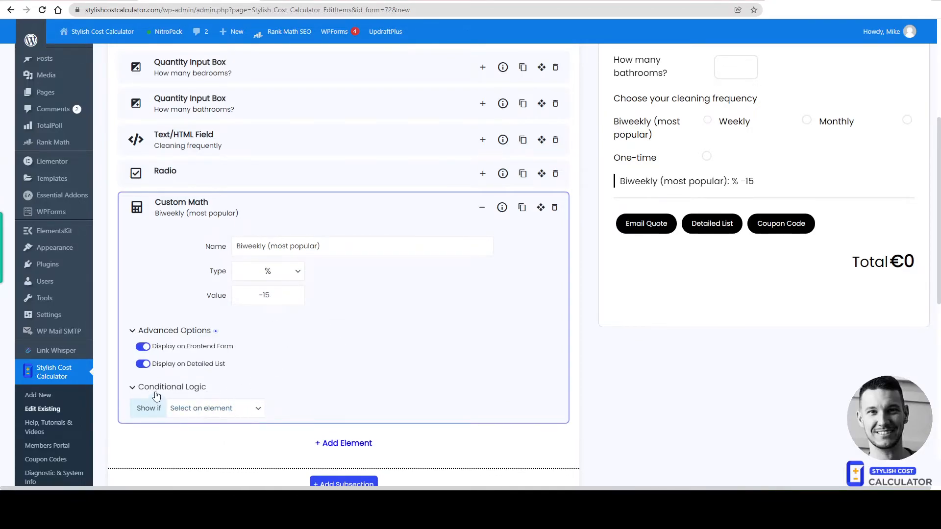
scroll(197, 401, "down", 1)
Set the Custom Math element to show if Biweekly (most popular) is Checked, and save the condition
left_click(199, 361)
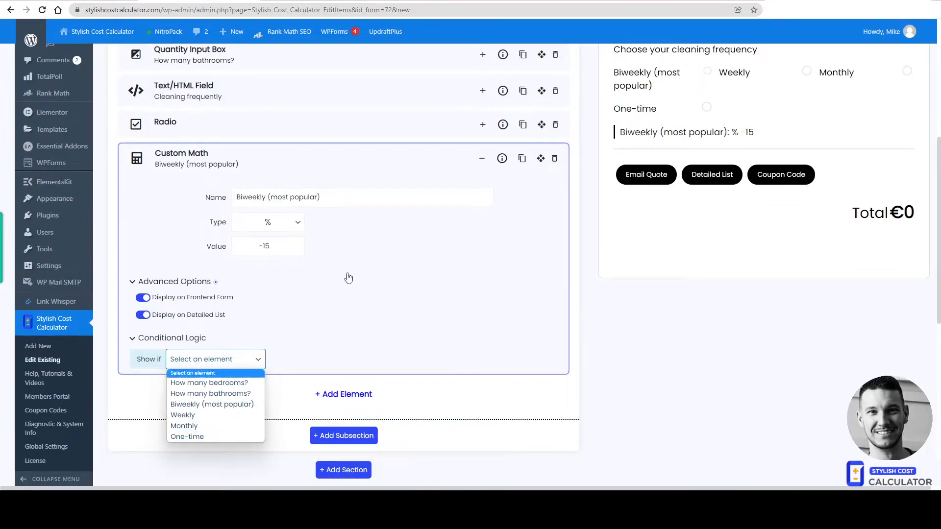
scroll(330, 287, "up", 2)
left_click_drag(163, 221, 179, 225)
scroll(216, 393, "down", 4)
left_click(223, 262)
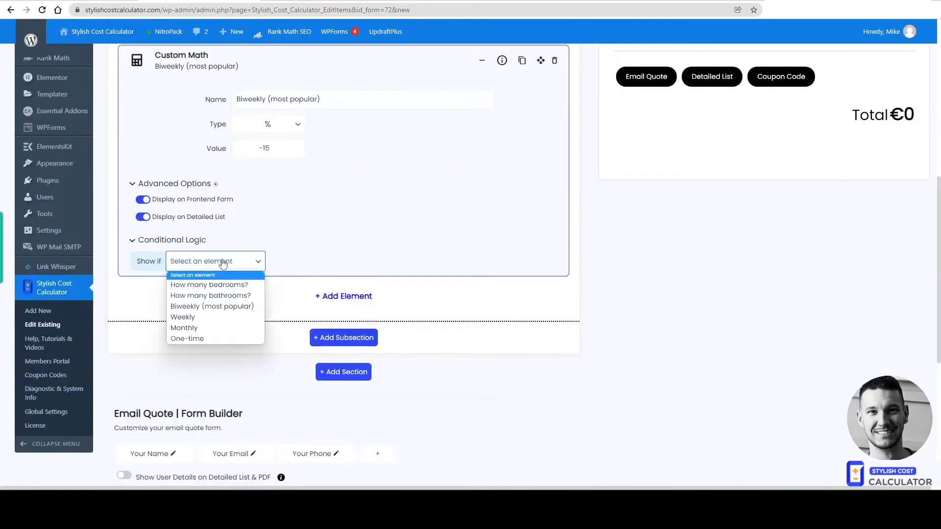
left_click(212, 306)
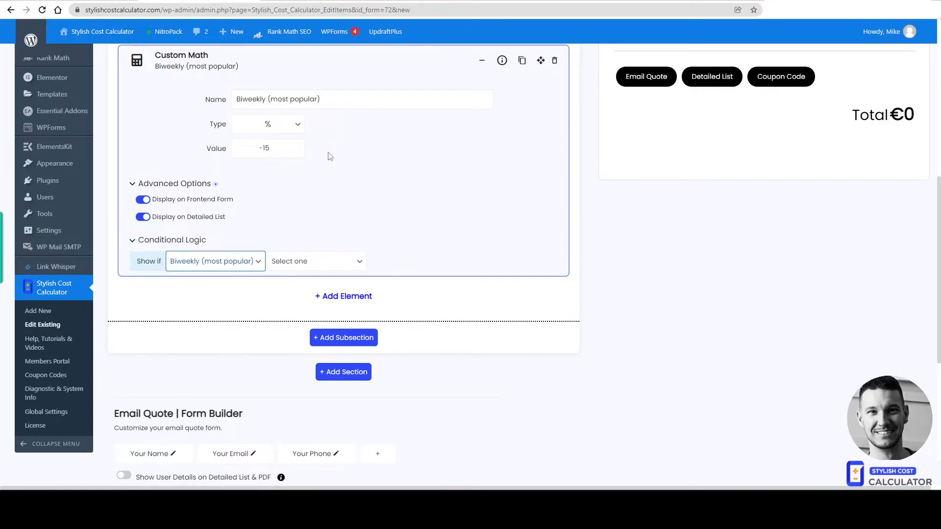
left_click(317, 265)
left_click(326, 283)
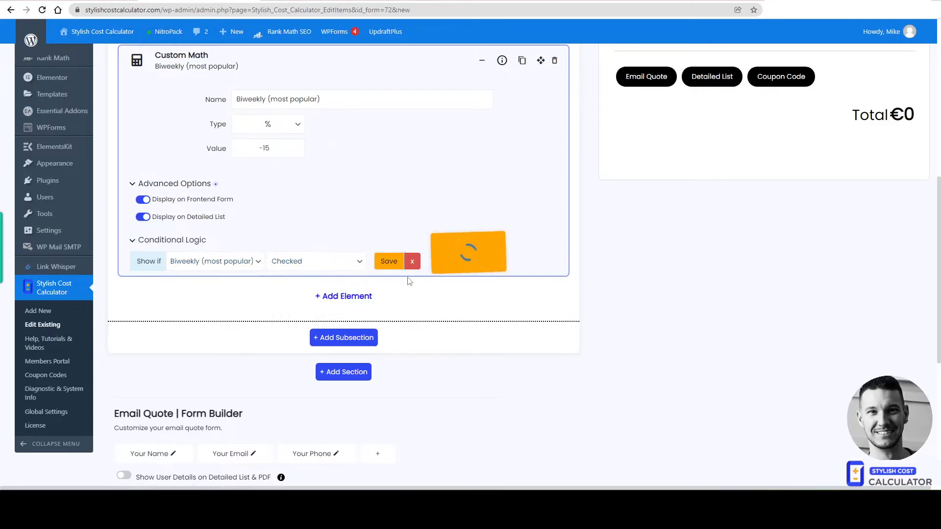
scroll(338, 266, "up", 1)
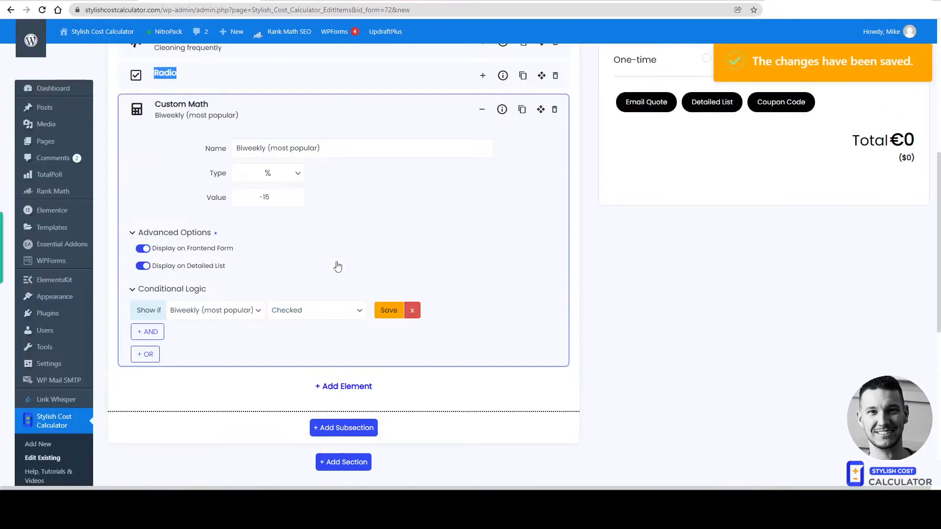
Duplicate the Biweekly Custom Math element and name the copy "Weekly discount"
left_click(522, 109)
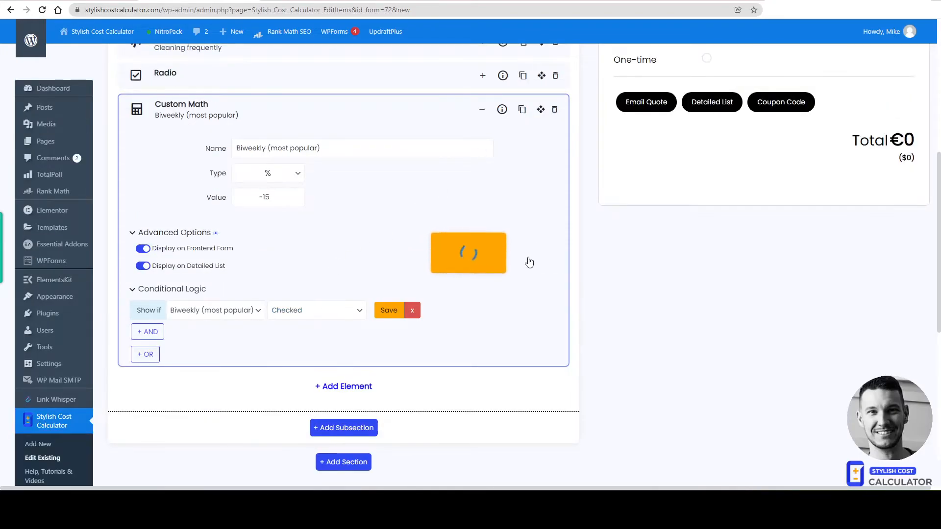
scroll(344, 268, "down", 4)
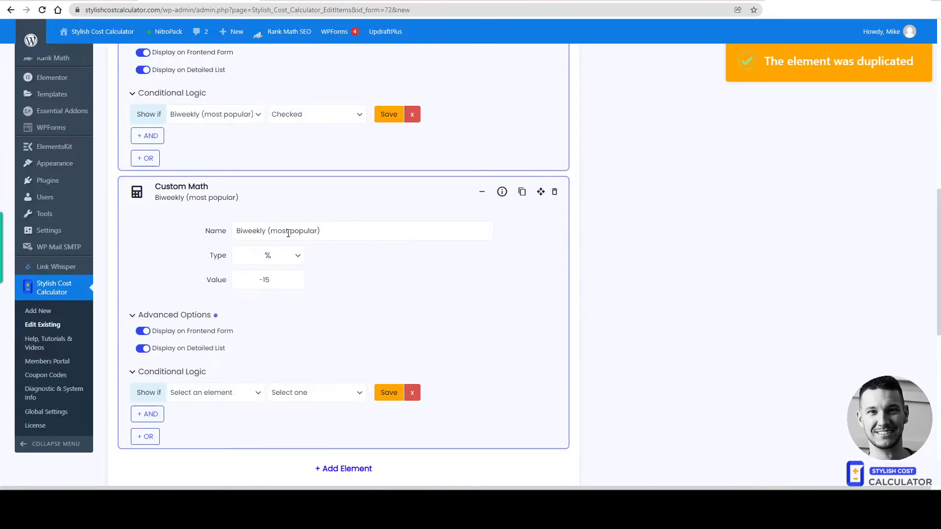
left_click_drag(268, 230, 526, 230)
key("BackSpace")
key("BackSpace")
key("BackSpace")
key("BackSpace")
key("BackSpace")
key("BackSpace")
key("BackSpace")
key("BackSpace")
key("BackSpace")
key("BackSpace")
type("Weekly discount")
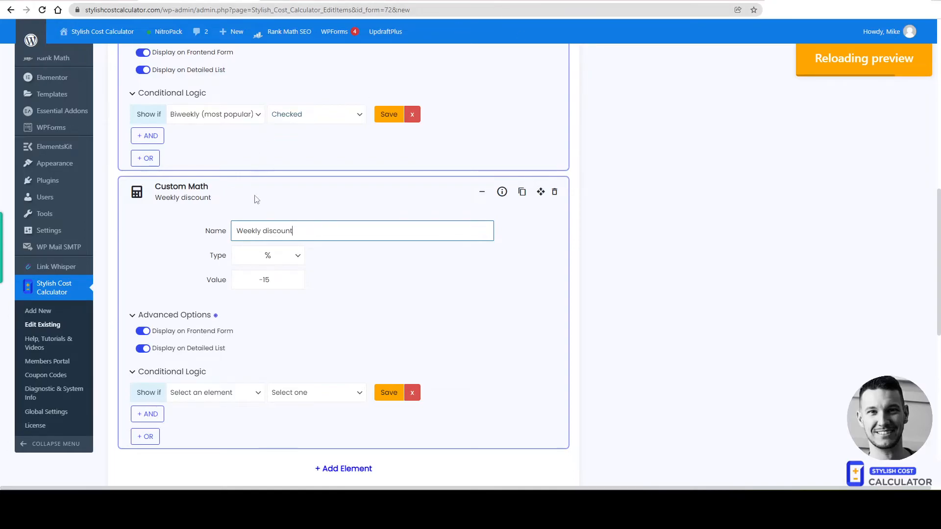
Rename the original Custom Math element as "Biweekly discount"
scroll(257, 199, "up", 4)
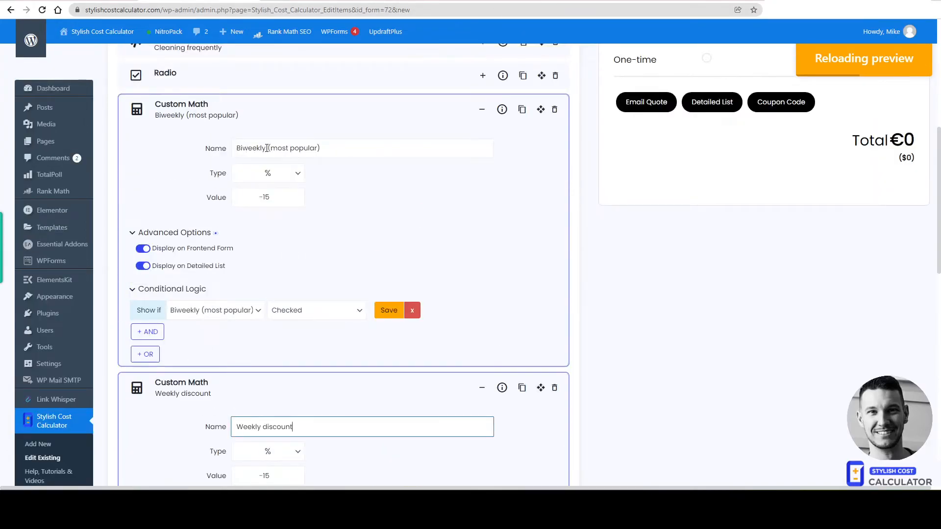
left_click_drag(267, 148, 444, 148)
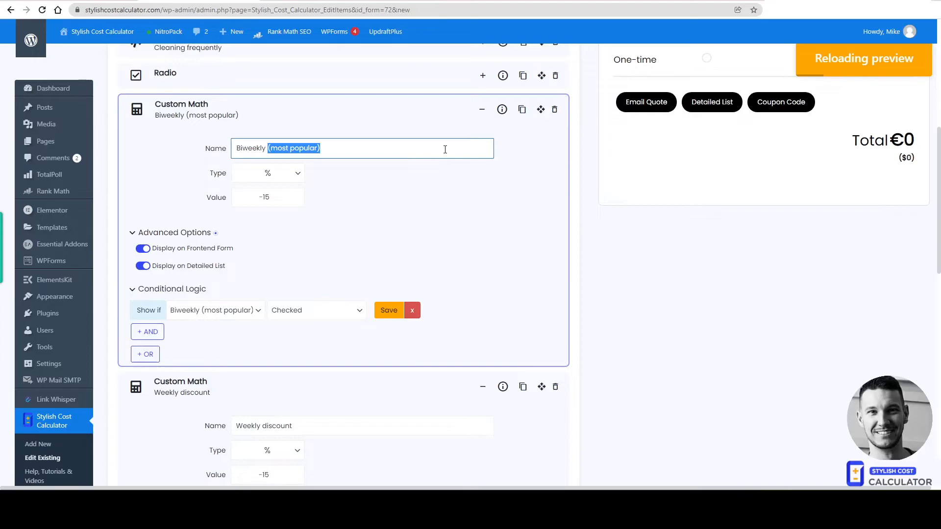
type("fiscount")
Set the Weekly discount element's value to -12
scroll(386, 204, "down", 4)
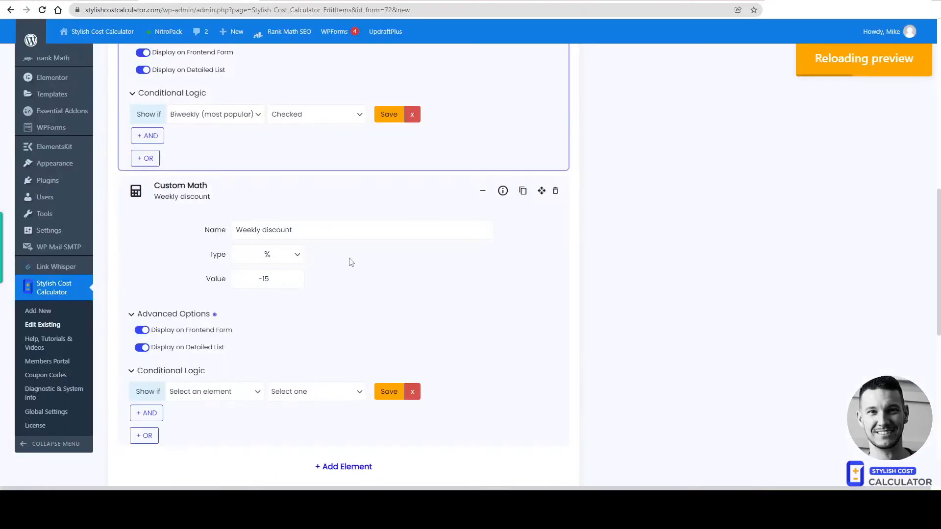
scroll(343, 255, "down", 4)
scroll(316, 237, "up", 2)
scroll(316, 237, "up", 3)
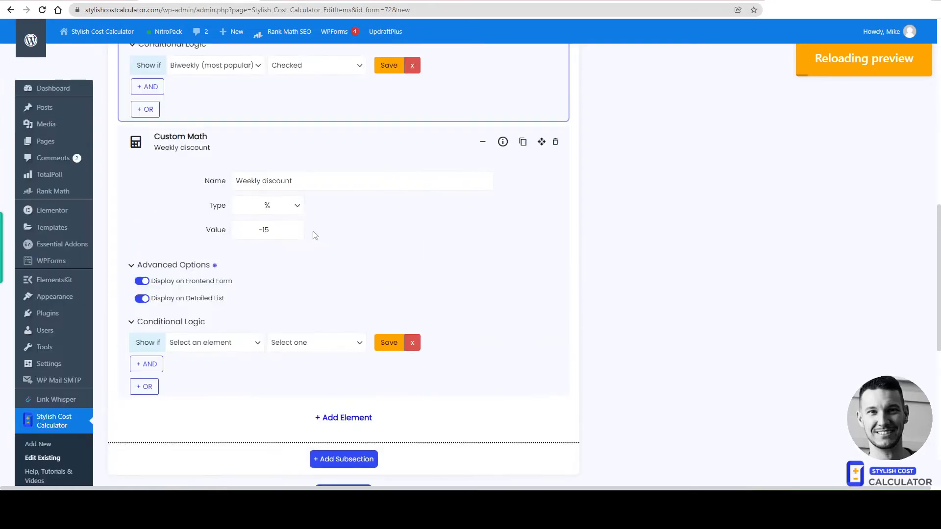
scroll(315, 236, "down", 2)
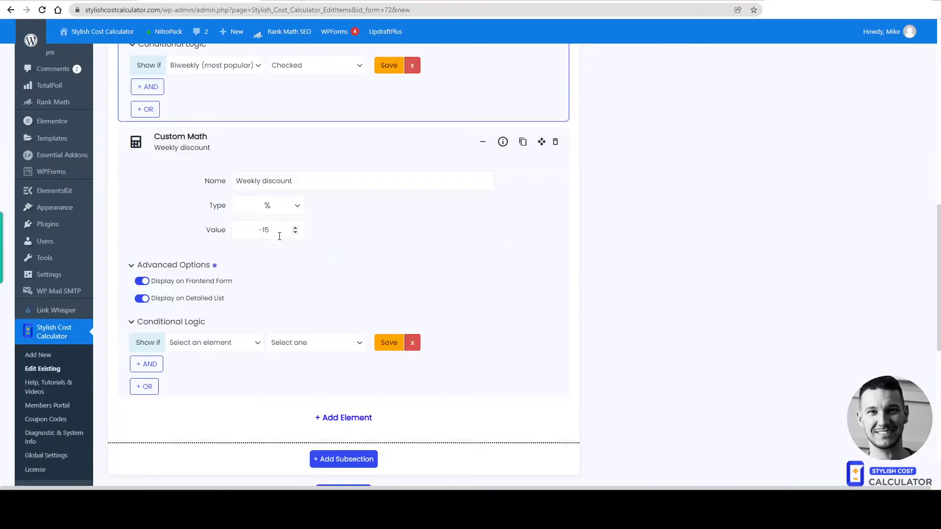
left_click(295, 234)
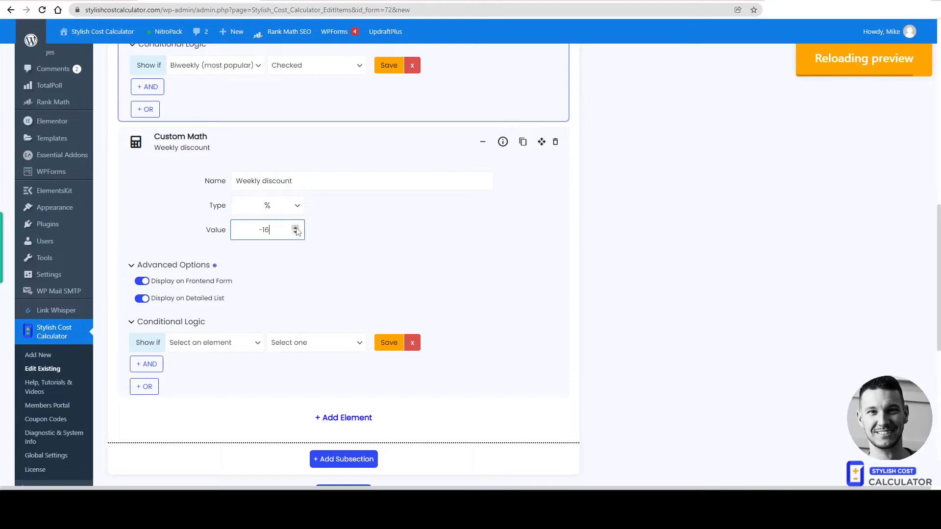
Set the Weekly discount element to show if Weekly is Checked, and save the condition
left_click(250, 342)
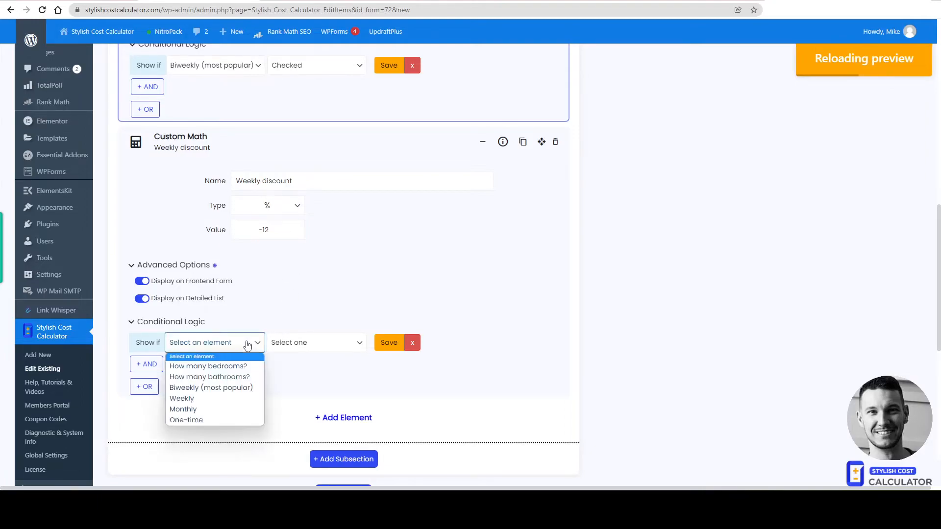
left_click(218, 411)
left_click(229, 343)
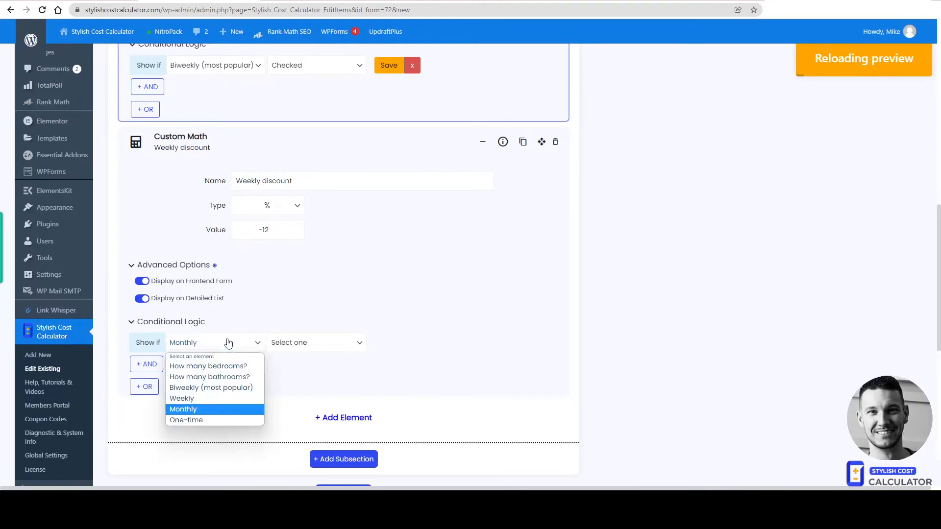
left_click(216, 400)
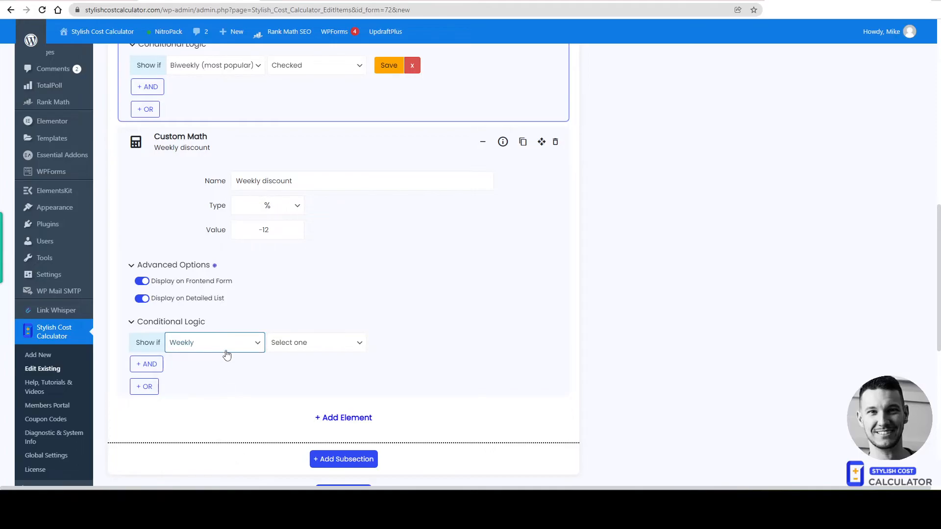
left_click(289, 343)
left_click(299, 372)
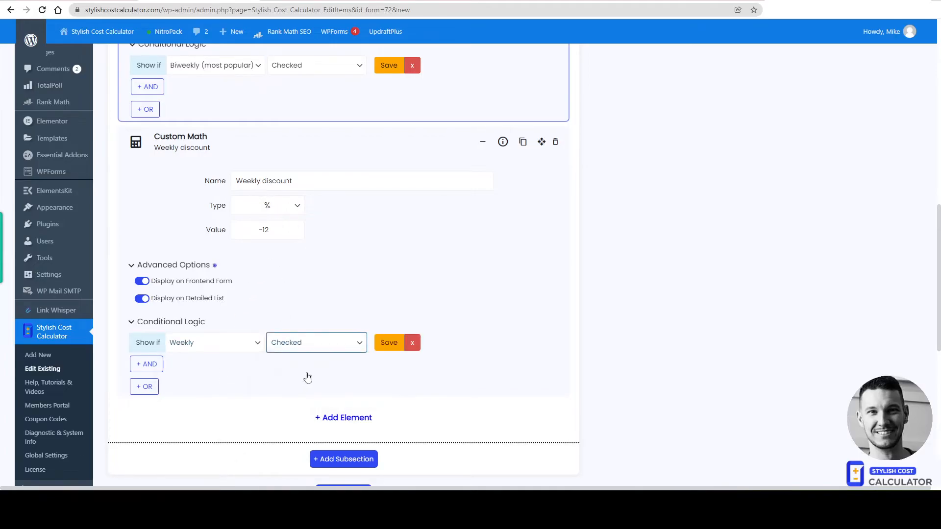
left_click(389, 342)
Enter 3 bedrooms and 2 bathrooms in the calculator's form preview
scroll(426, 324, "up", 15)
left_click(728, 281)
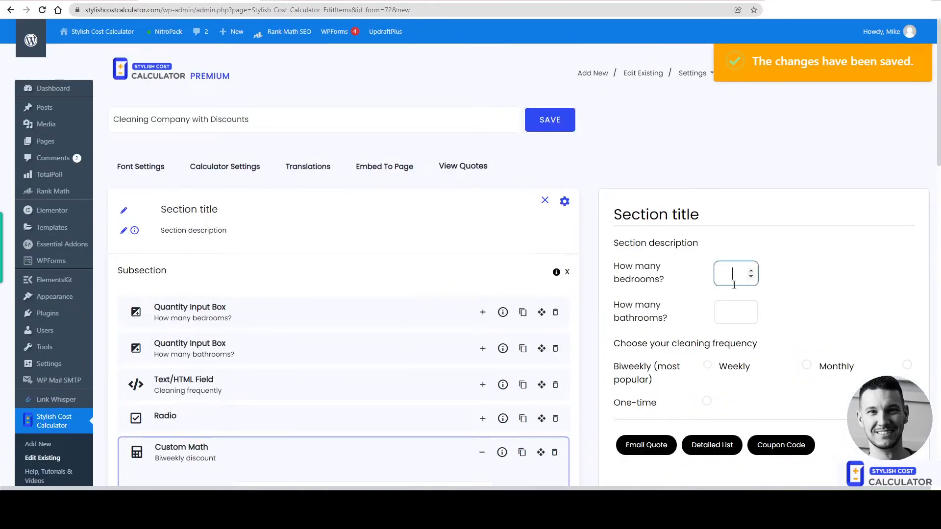
left_click(750, 270)
left_click(750, 270)
left_click(751, 270)
left_click(750, 310)
left_click(751, 310)
Compare the preview total without a cleaning frequency, with Biweekly (most popular) selected, and with Weekly selected
scroll(750, 313, "down", 3)
left_click_drag(882, 338, 905, 344)
left_click(852, 345)
left_click(849, 346)
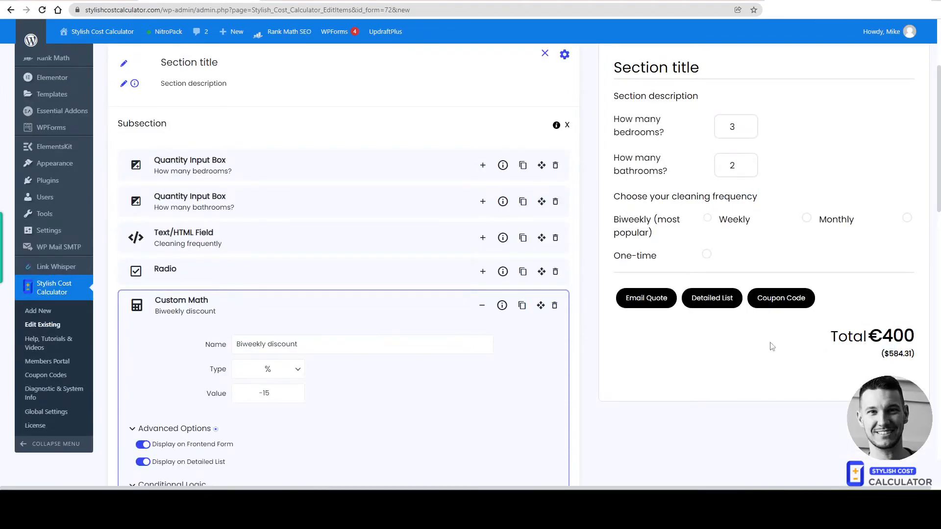
left_click(707, 222)
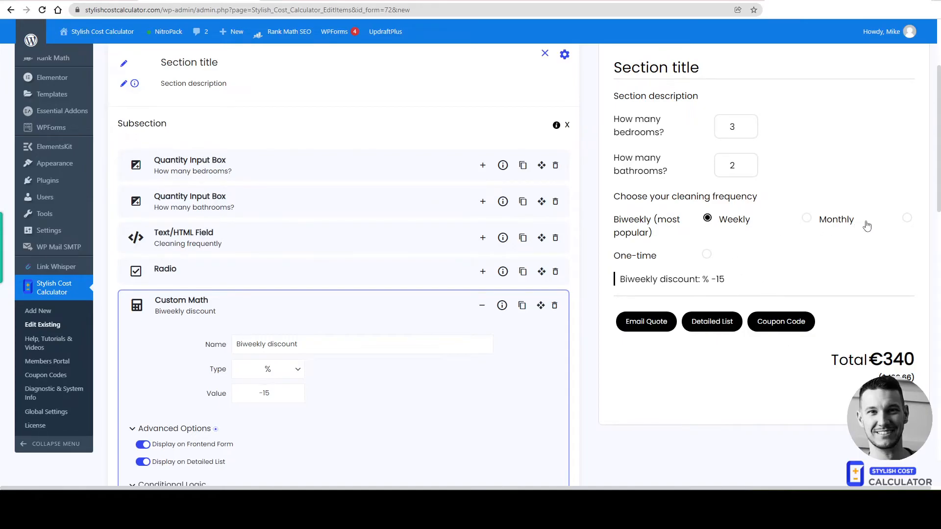
left_click(807, 219)
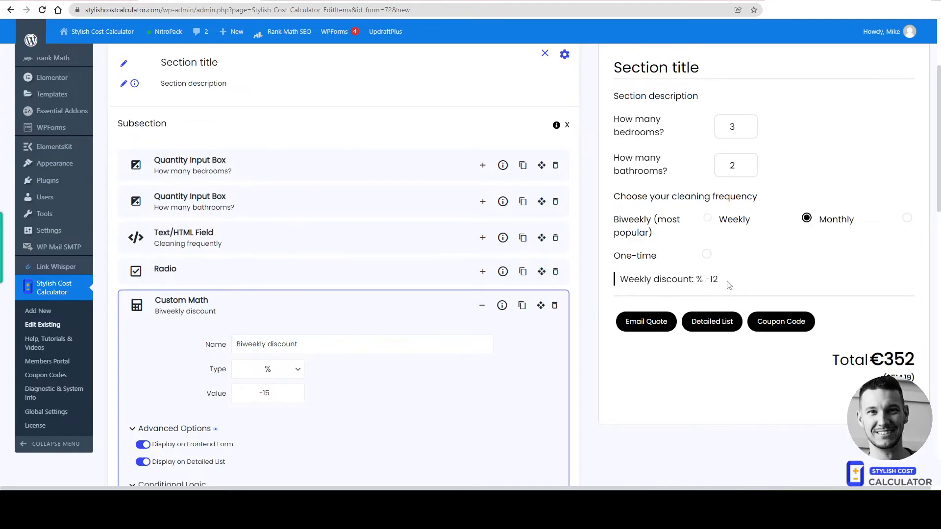
View the preview's detailed list, examine the Weekly and Weekly discount lines, and close the list
left_click(694, 325)
scroll(550, 292, "down", 1)
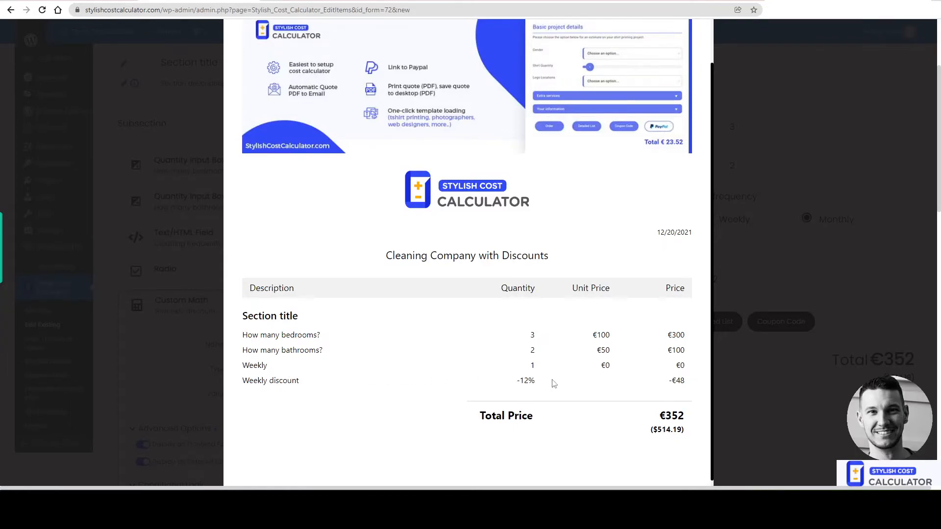
double_click(250, 366)
left_click_drag(384, 353, 243, 367)
left_click(279, 367)
left_click(330, 391)
scroll(560, 220, "up", 2)
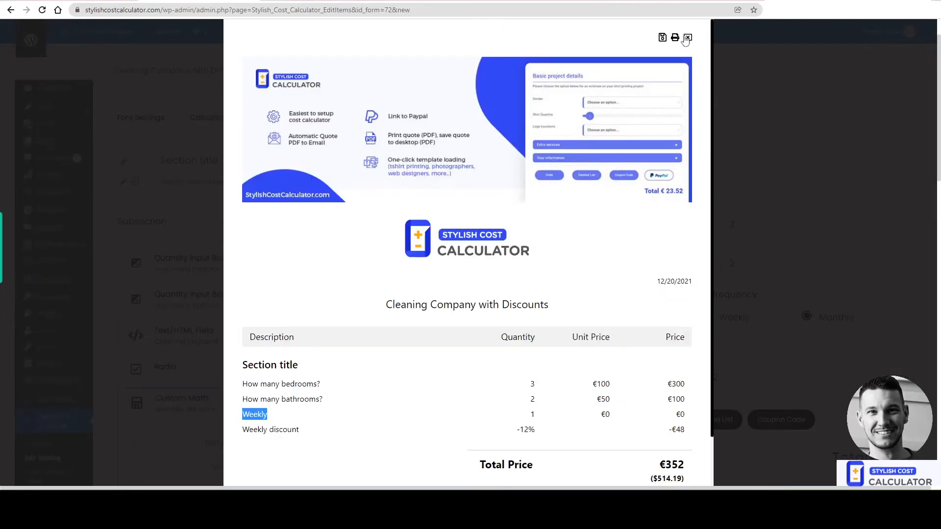
left_click(687, 37)
Expand the Radio element and its Advanced Options to examine the available settings for the frequency choices
scroll(300, 322, "down", 4)
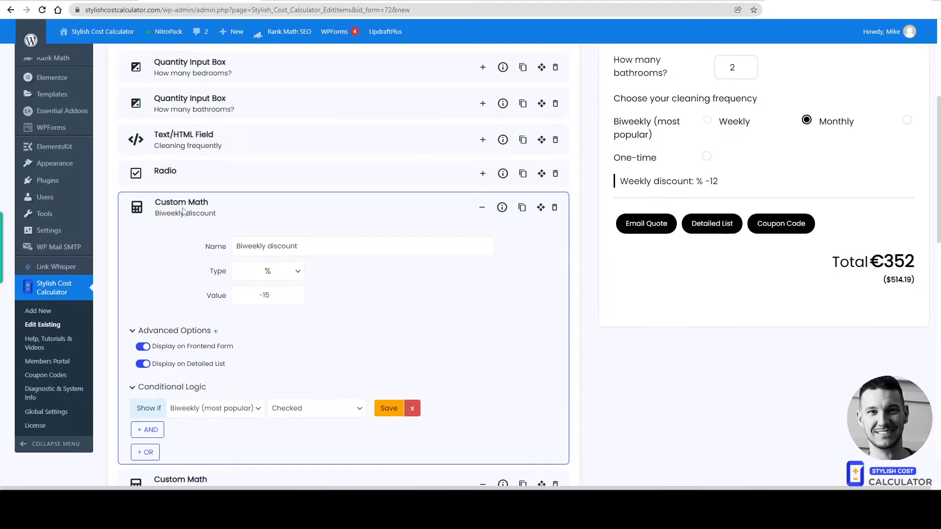
left_click(482, 173)
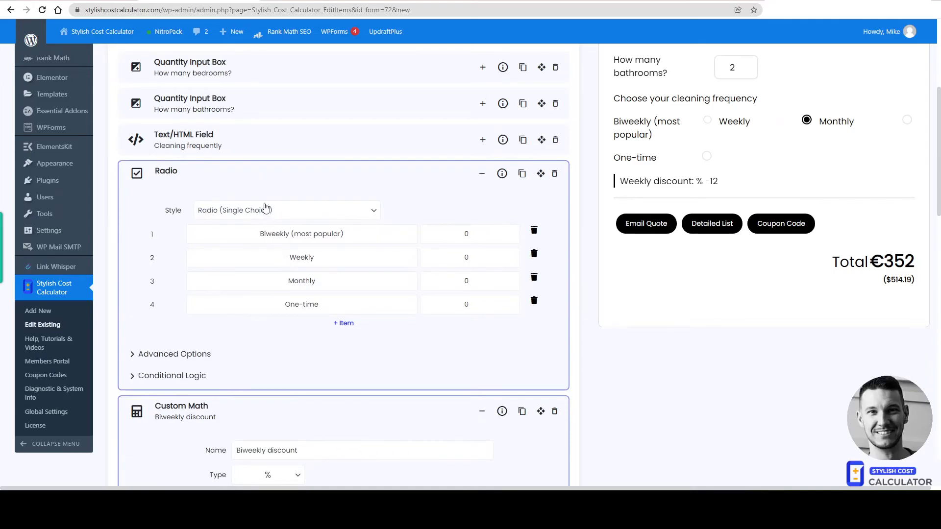
left_click(191, 364)
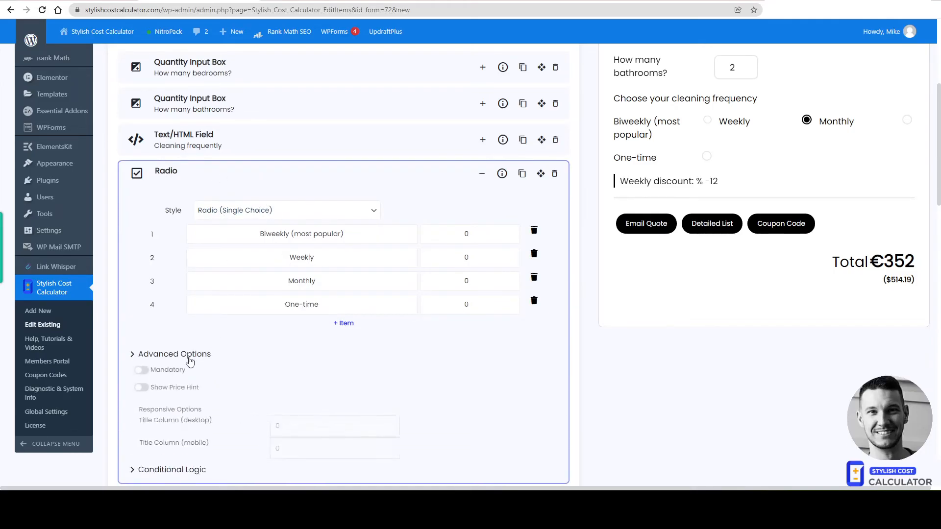
scroll(171, 387, "down", 1)
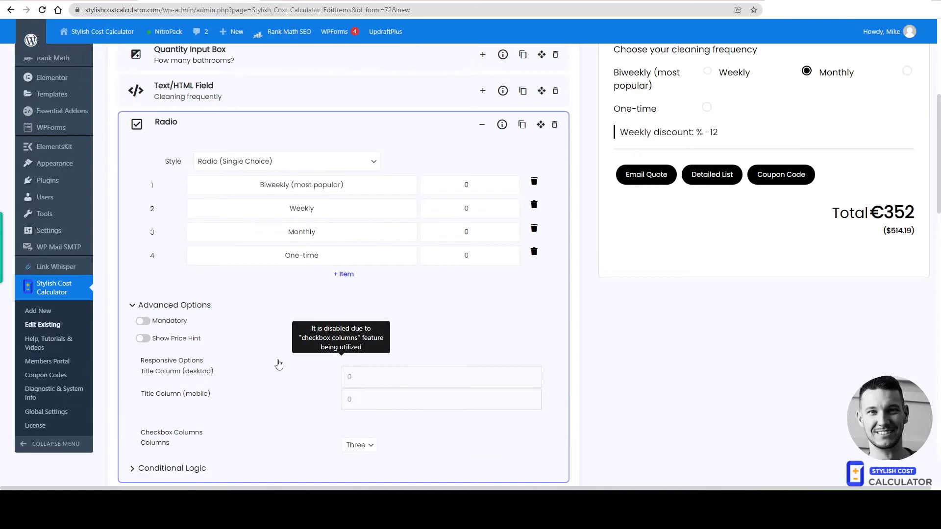
scroll(321, 356, "up", 1)
scroll(321, 356, "down", 3)
scroll(321, 356, "up", 8)
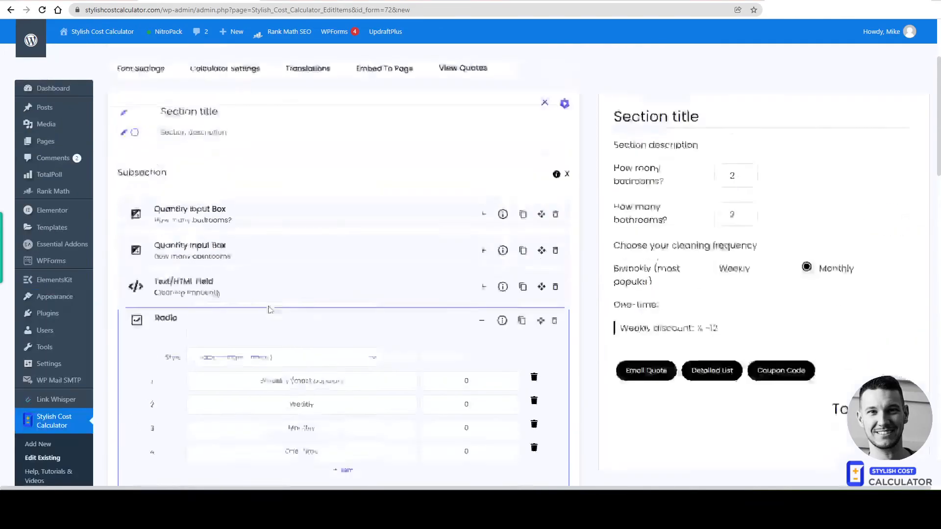
scroll(477, 322, "down", 6)
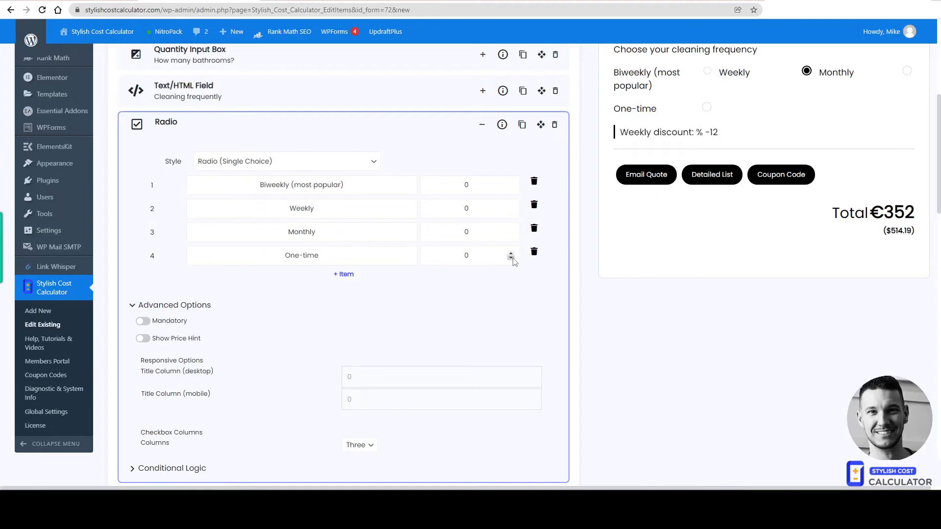
Reopen the detailed list and examine the Weekly discount amount and the total price in both currencies
scroll(509, 260, "up", 3)
left_click(711, 323)
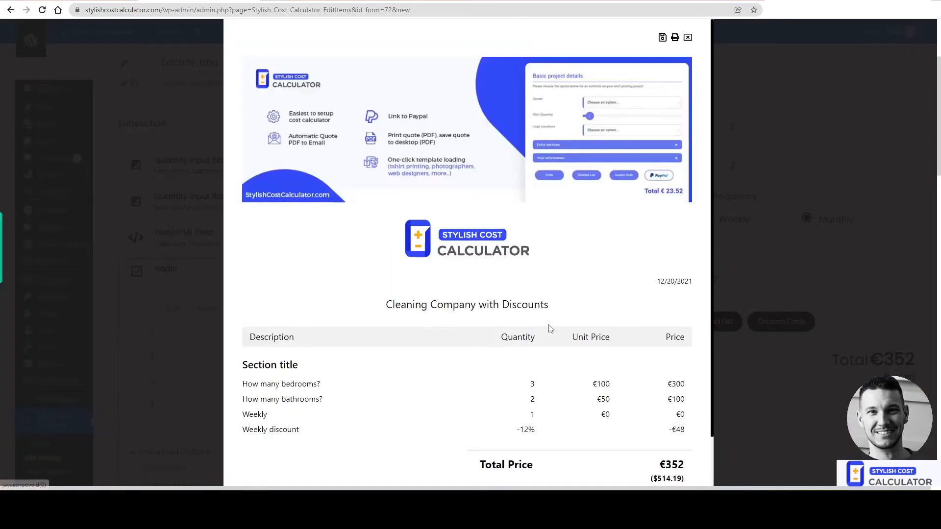
scroll(564, 333, "down", 2)
left_click_drag(667, 380, 692, 378)
left_click(687, 396)
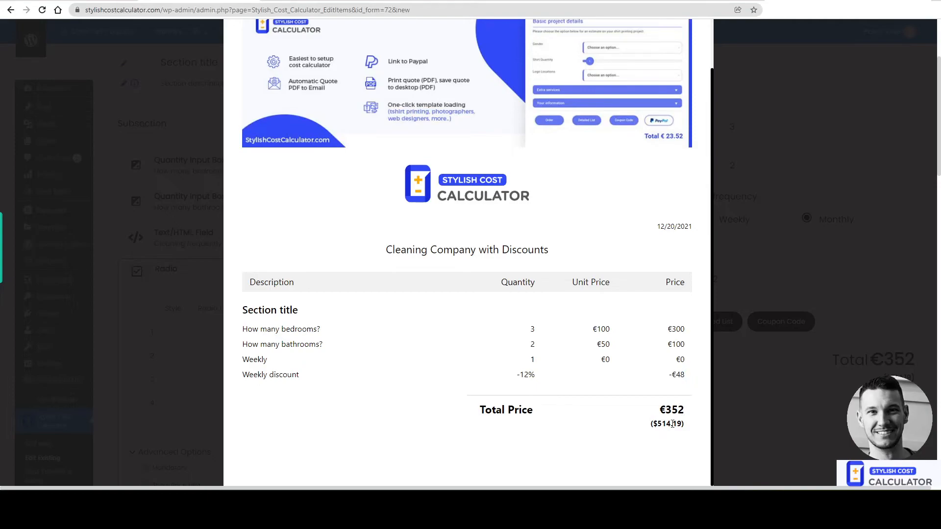
left_click_drag(656, 426, 684, 427)
left_click(653, 429)
left_click(685, 434)
scroll(620, 392, "down", 3)
scroll(607, 392, "down", 2)
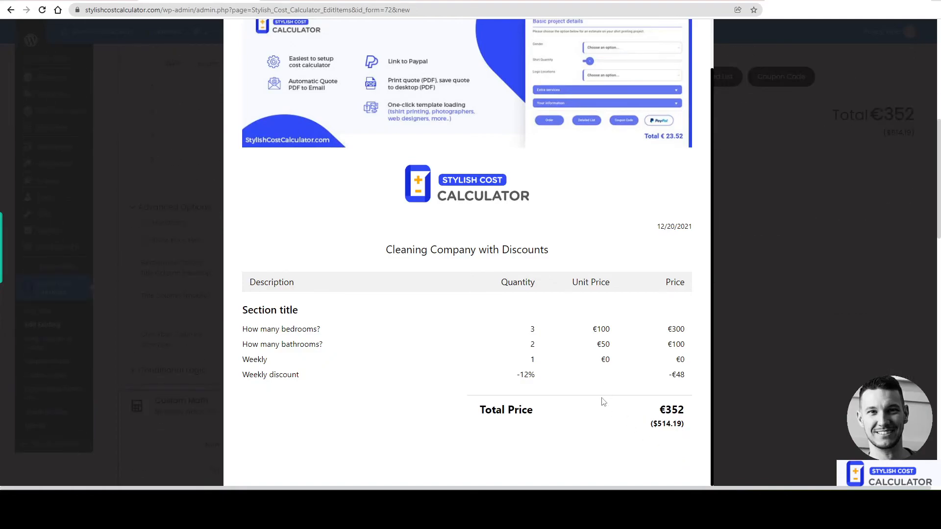
Close the detailed list and examine the calculator preview's total price
scroll(602, 401, "up", 1)
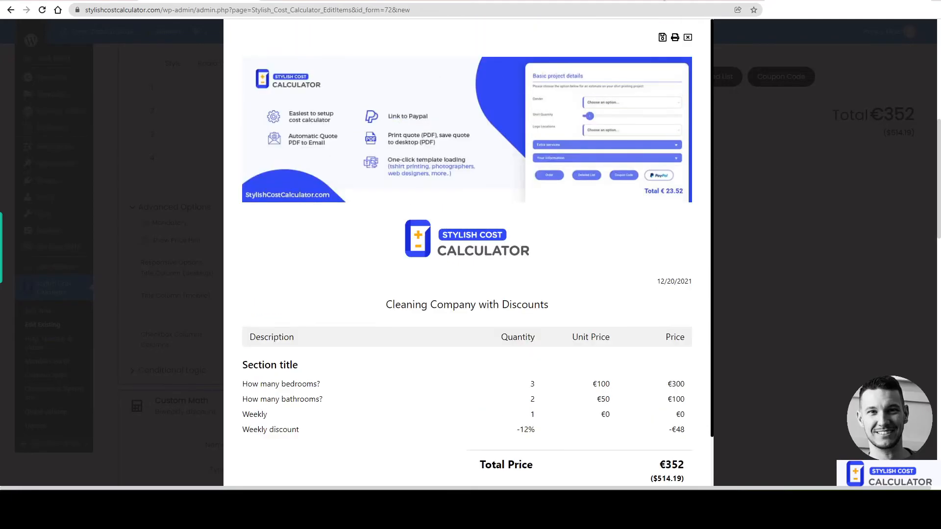
left_click(688, 40)
scroll(815, 259, "down", 1)
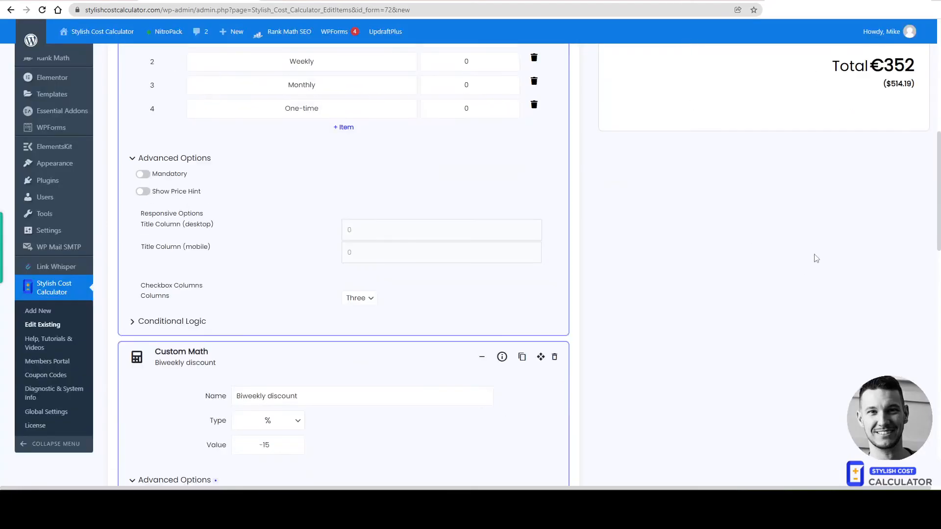
scroll(815, 259, "up", 3)
left_click_drag(852, 214, 930, 218)
left_click(884, 217)
Open the translation settings, try a "/month" wording as the replacement for the word Total, and clear the entry
scroll(884, 217, "up", 6)
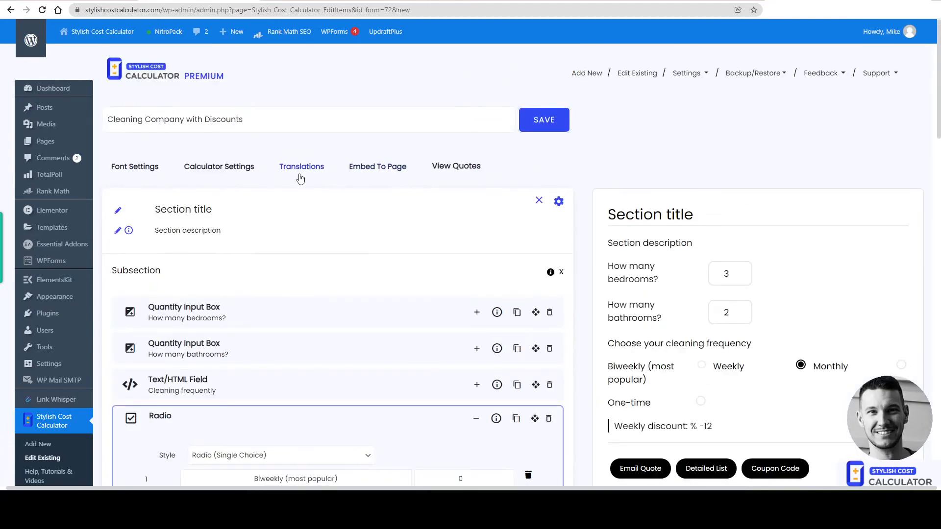
left_click(300, 172)
left_click(307, 265)
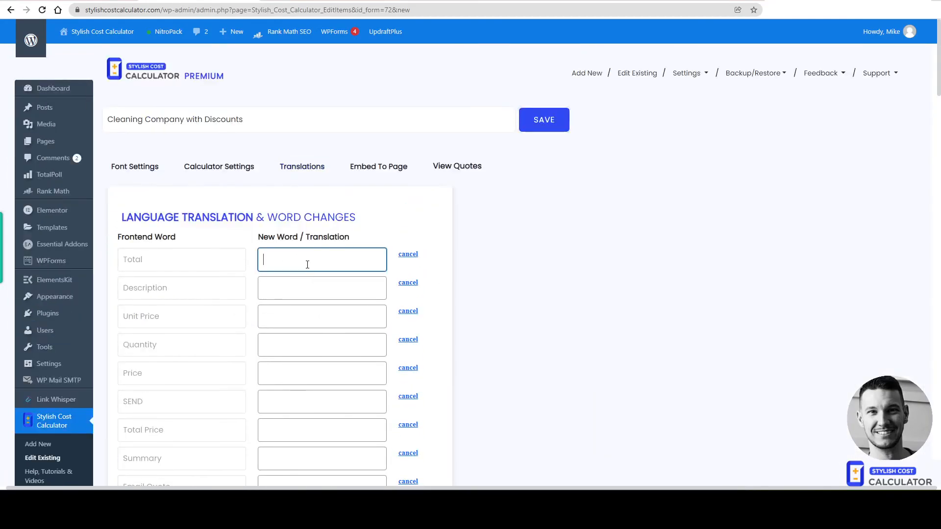
type("Total")
key("BackSpace")
key("BackSpace")
type("w")
key("BackSpace")
type("/month")
key("BackSpace")
key("BackSpace")
key("BackSpace")
key("BackSpace")
key("BackSpace")
key("BackSpace")
key("BackSpace")
key("BackSpace")
key("BackSpace")
key("BackSpace")
key("BackSpace")
key("BackSpace")
left_click(516, 265)
Return to the calculator preview and examine the Total amount in euros and in the converted currency
scroll(604, 273, "down", 15)
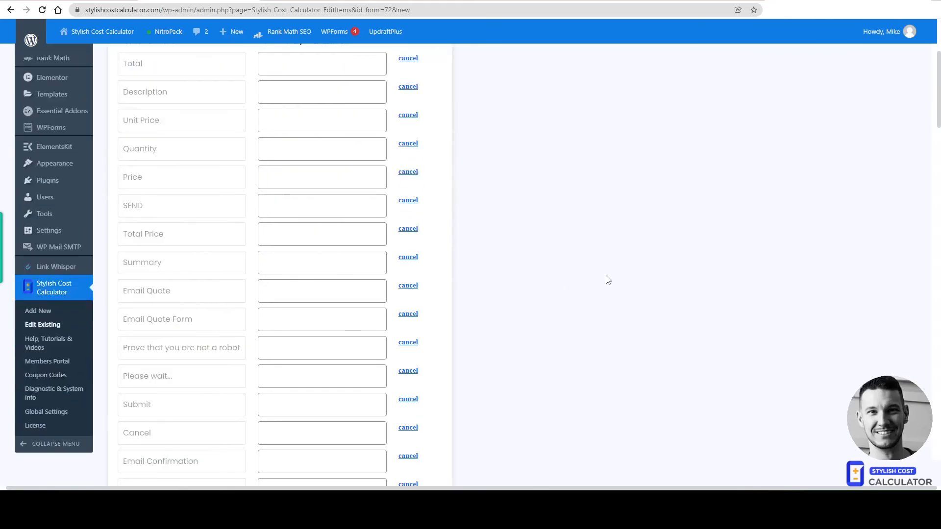
left_click_drag(829, 247, 915, 269)
left_click(819, 243)
left_click_drag(820, 242, 924, 260)
left_click(901, 307)
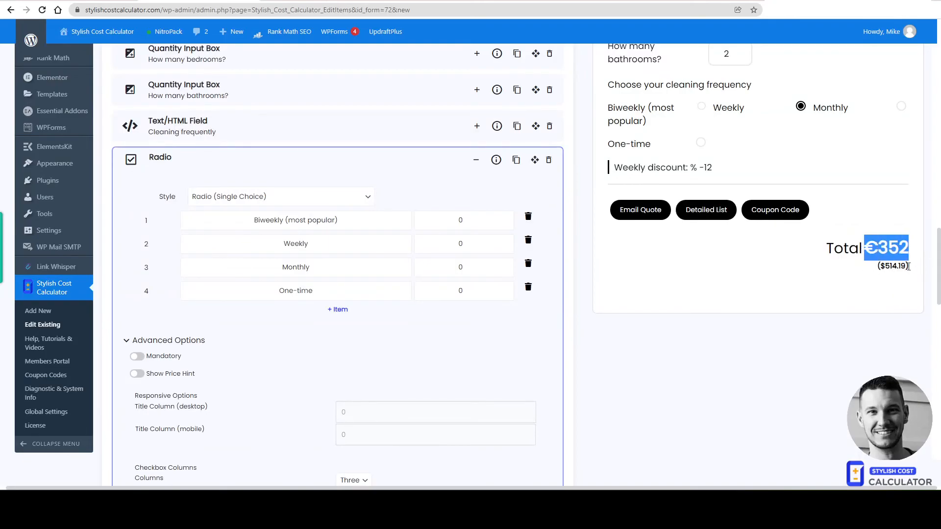
left_click(898, 279)
View the preview's detailed list again, examine the Weekly line and the Total Price, and close the list
scroll(815, 326, "up", 2)
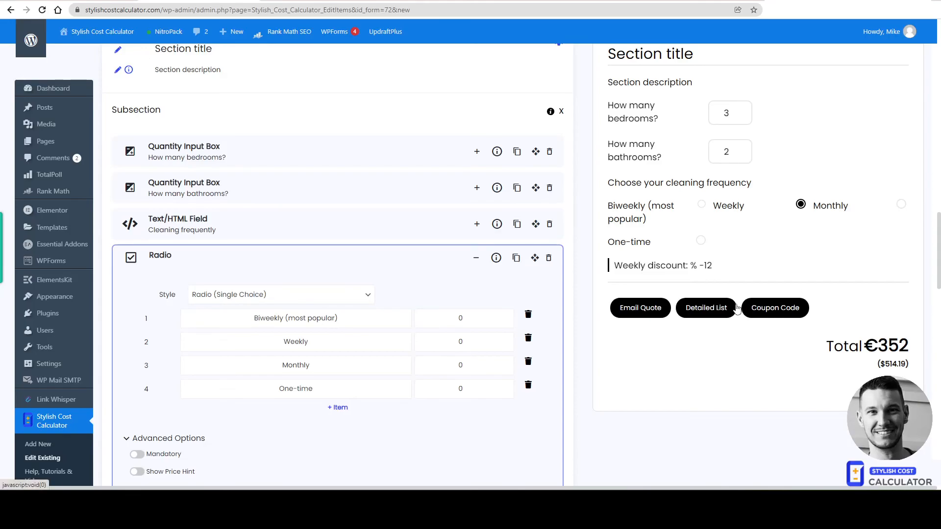
left_click(706, 307)
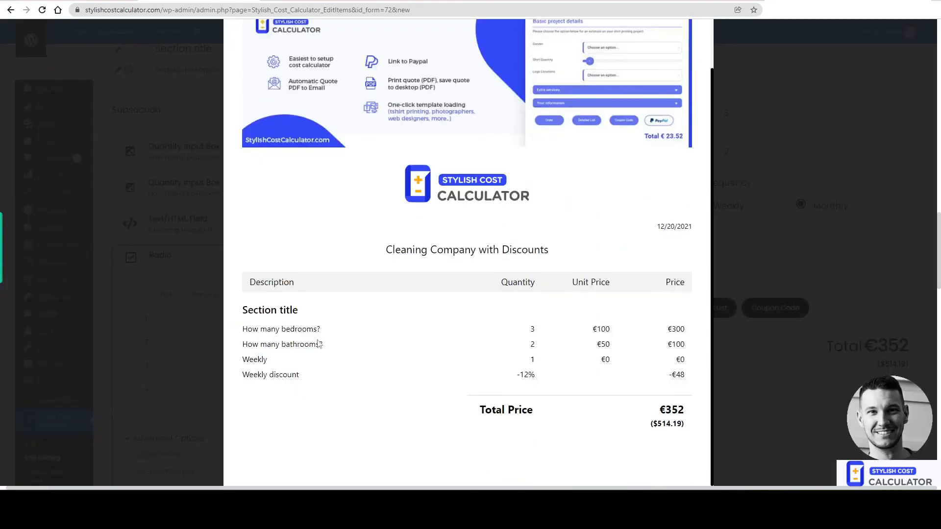
left_click_drag(241, 359, 281, 358)
left_click_drag(648, 410, 687, 412)
left_click(678, 436)
scroll(585, 337, "up", 2)
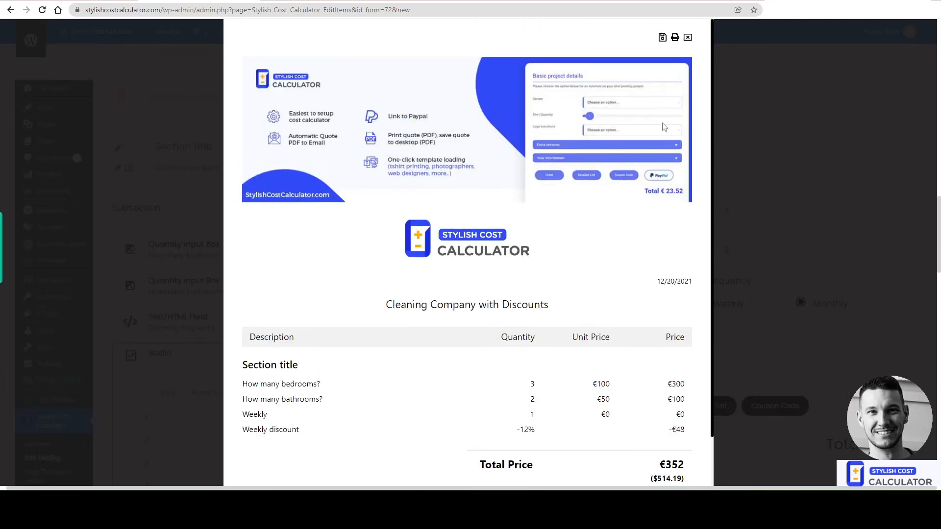
left_click(688, 38)
scroll(619, 222, "down", 2)
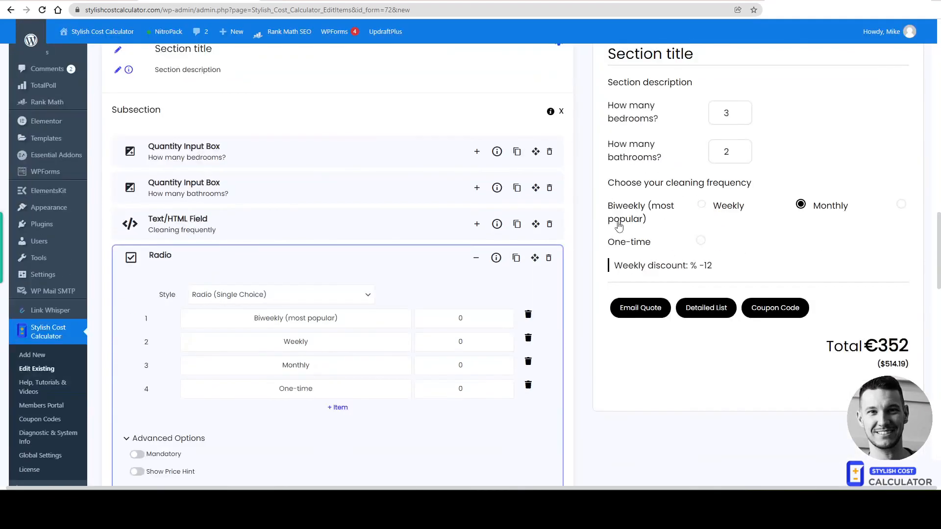
scroll(619, 225, "up", 2)
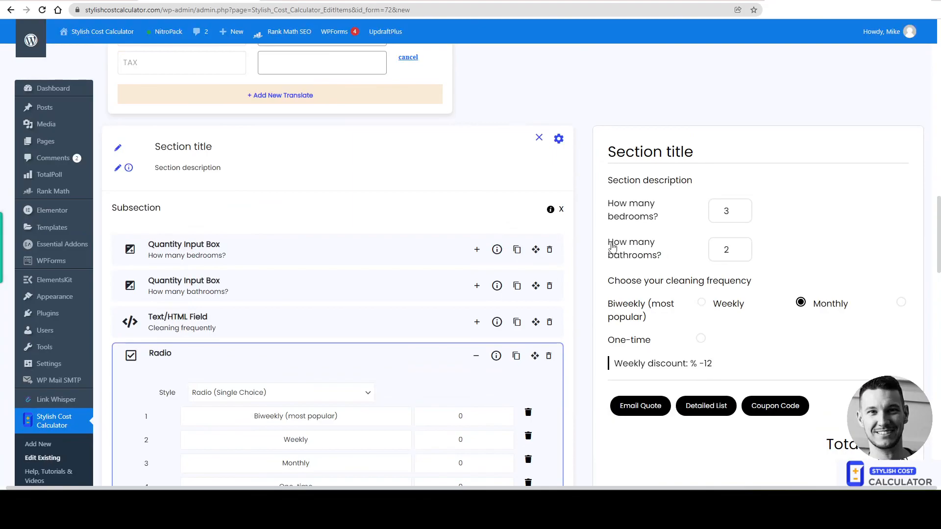
scroll(554, 273, "up", 2)
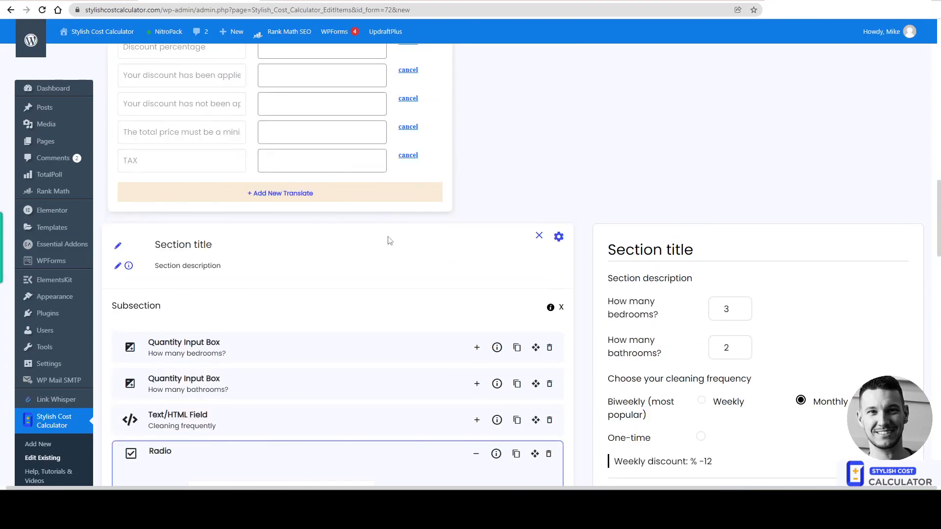
scroll(389, 237, "down", 6)
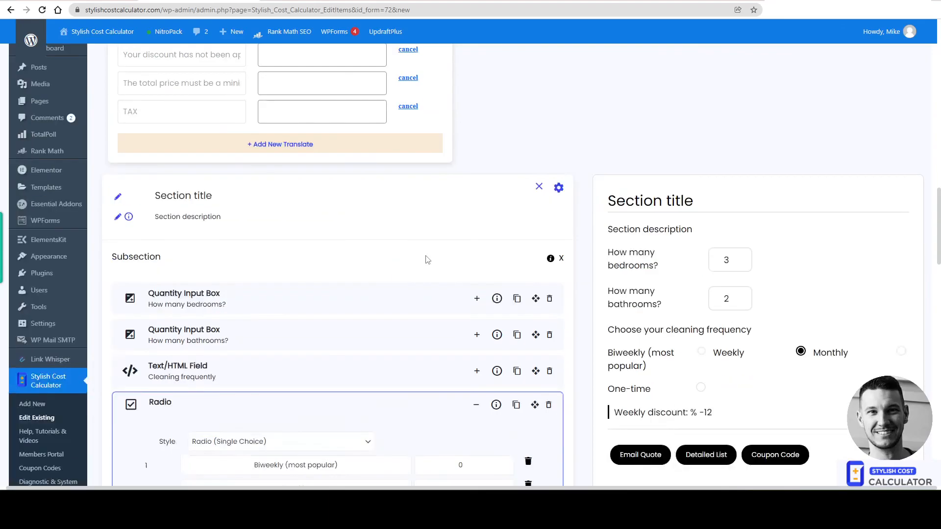